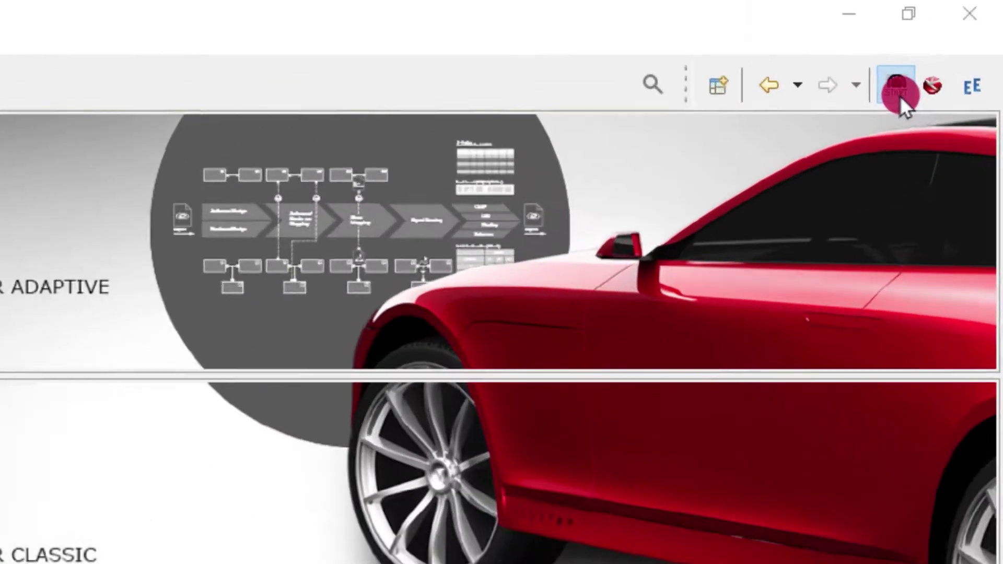
- Show text labels for the entries in the perspective switcher
right_click(960, 35)
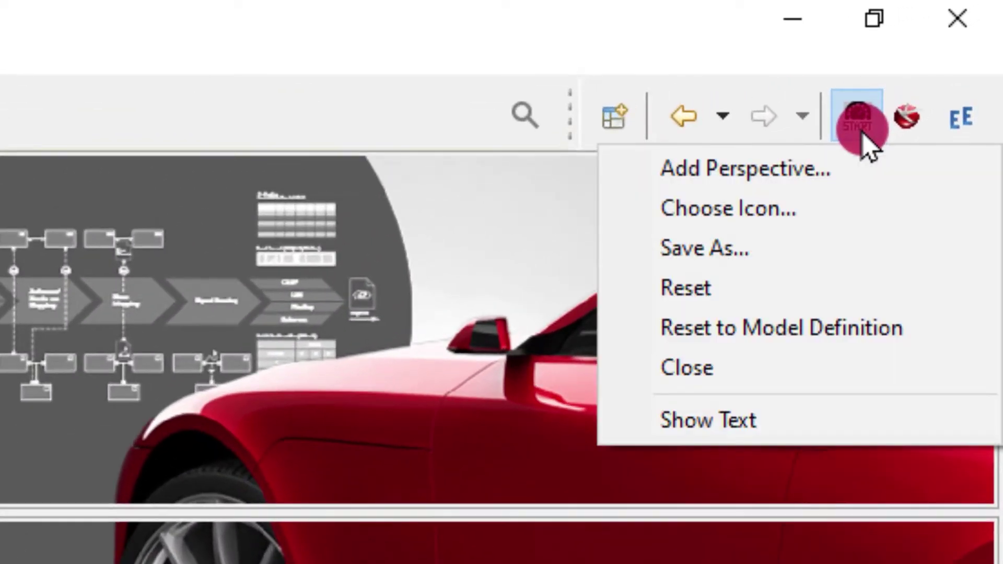
key(Down)
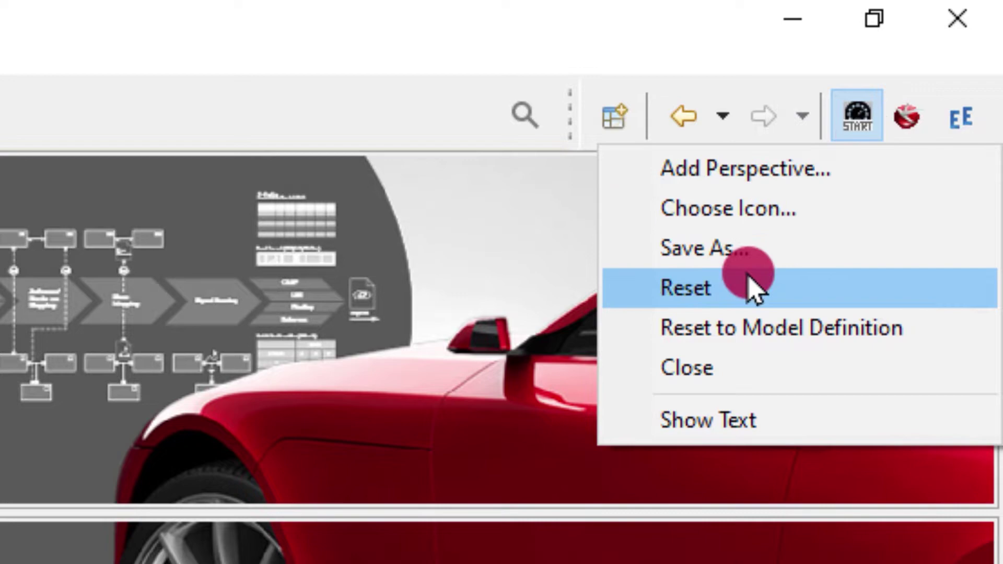
click(711, 422)
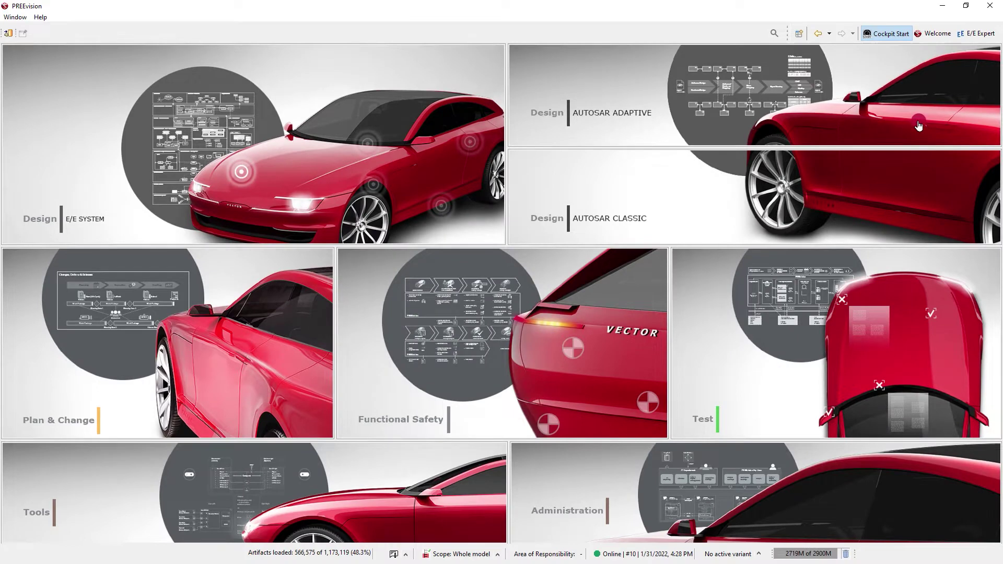
- View the test engineering cockpit, File Management / Team Synchronizing and Mapping Definition perspectives one after another
click(777, 331)
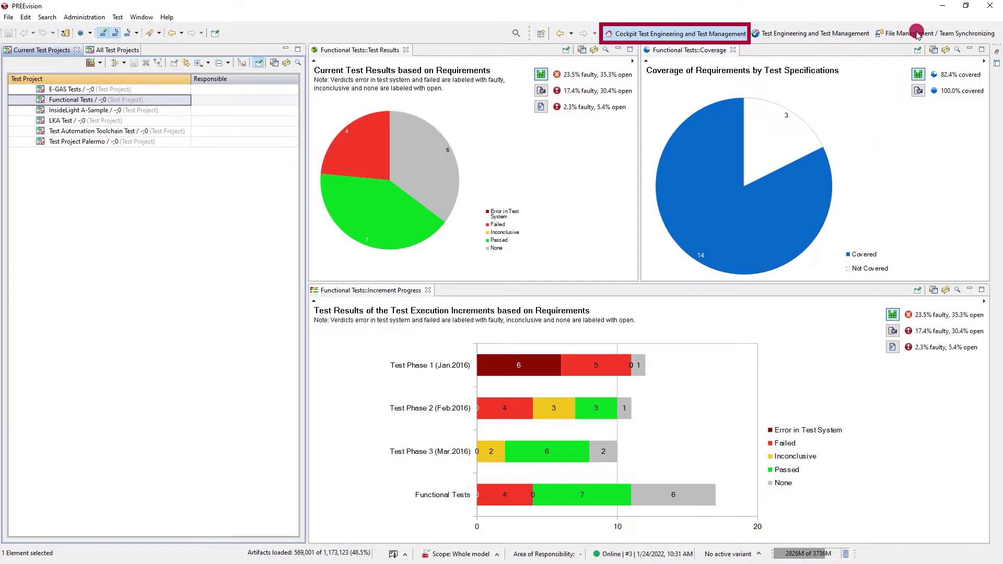
click(917, 35)
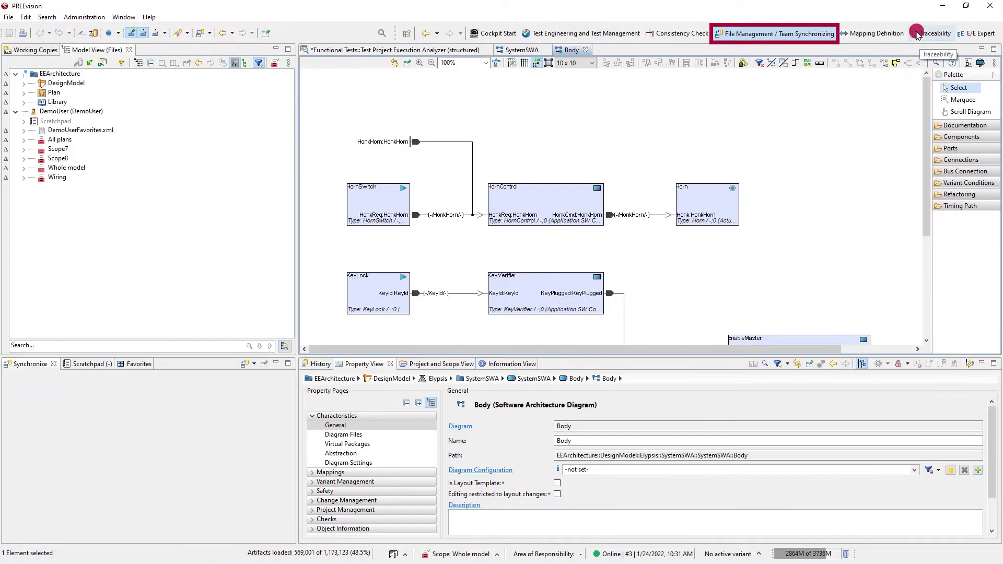
click(875, 34)
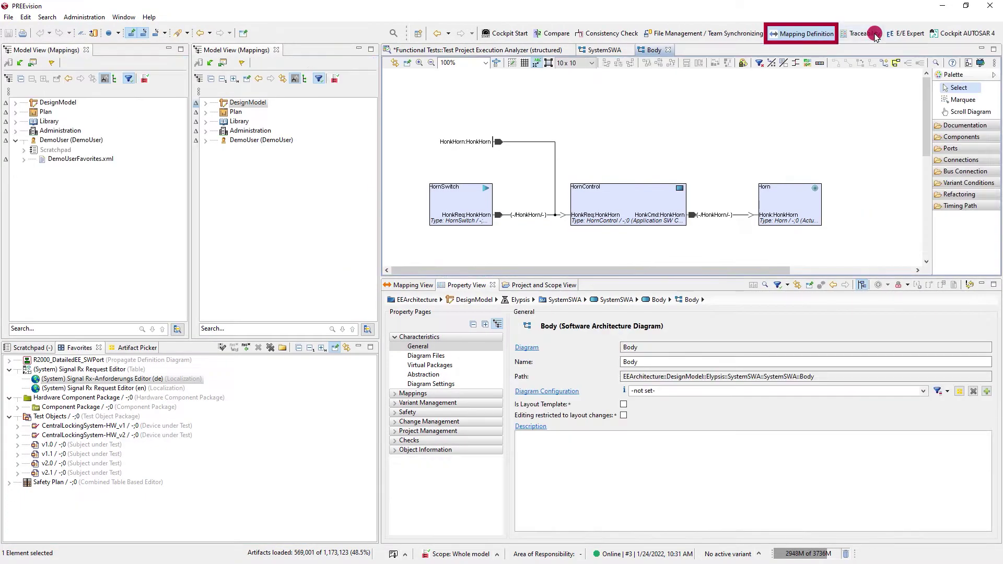
- View the Cockpit AUTOSAR 4, CAN Communication and Communication Design perspectives, ending in the E/E Expert perspective
click(961, 35)
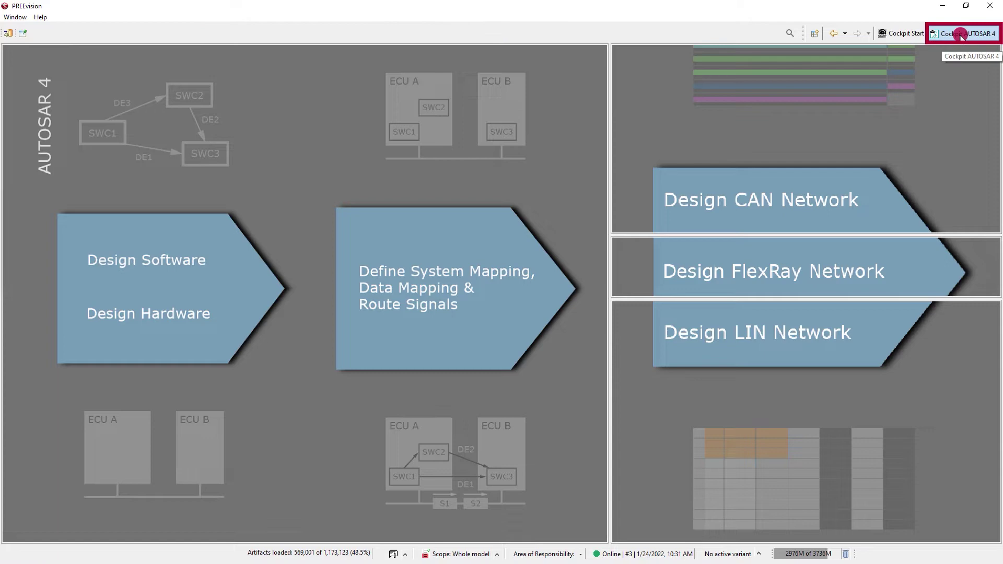
click(813, 195)
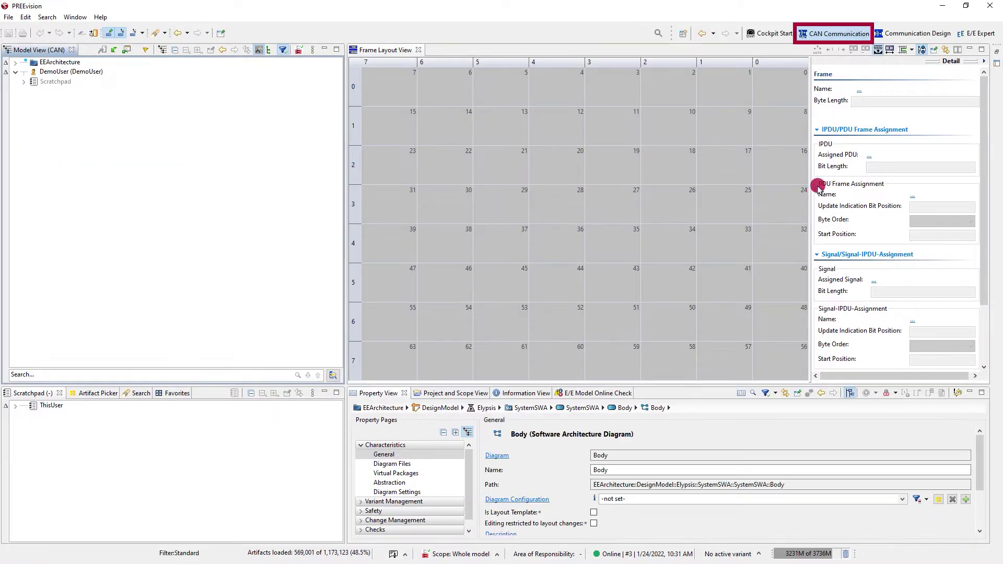
click(920, 35)
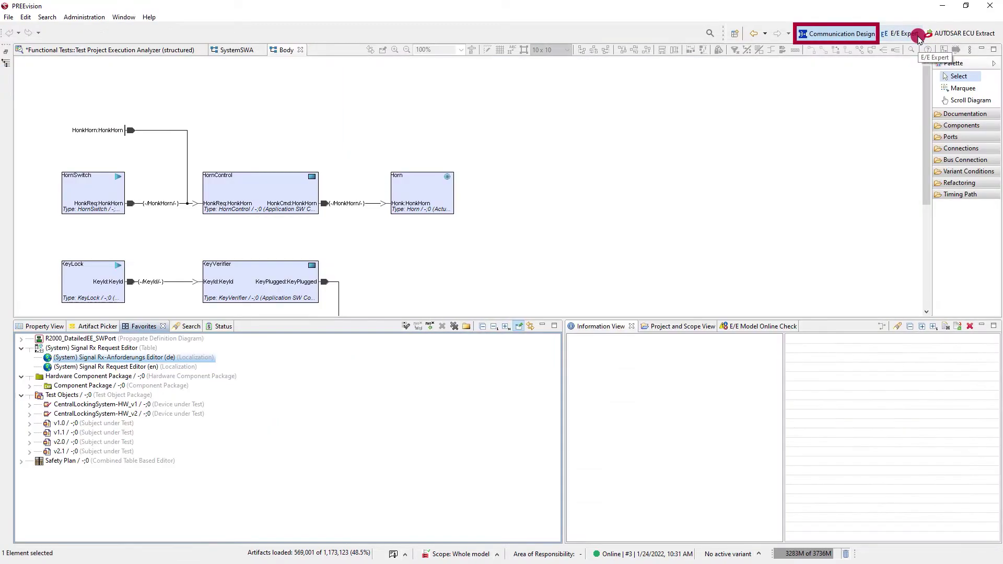
click(896, 34)
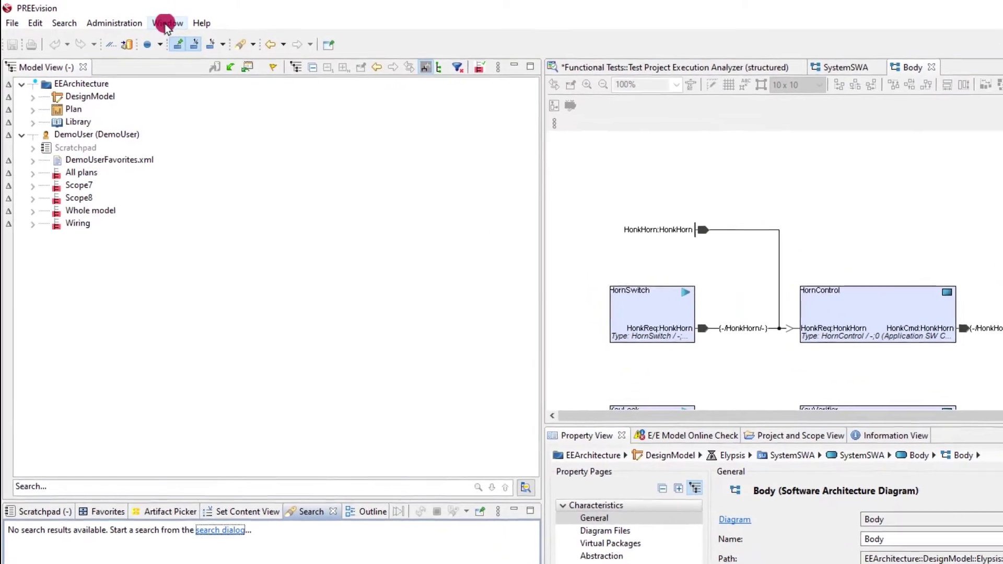
- Customize the E/E Expert perspective by hiding the openURL toolbar item and the Help menu
click(123, 17)
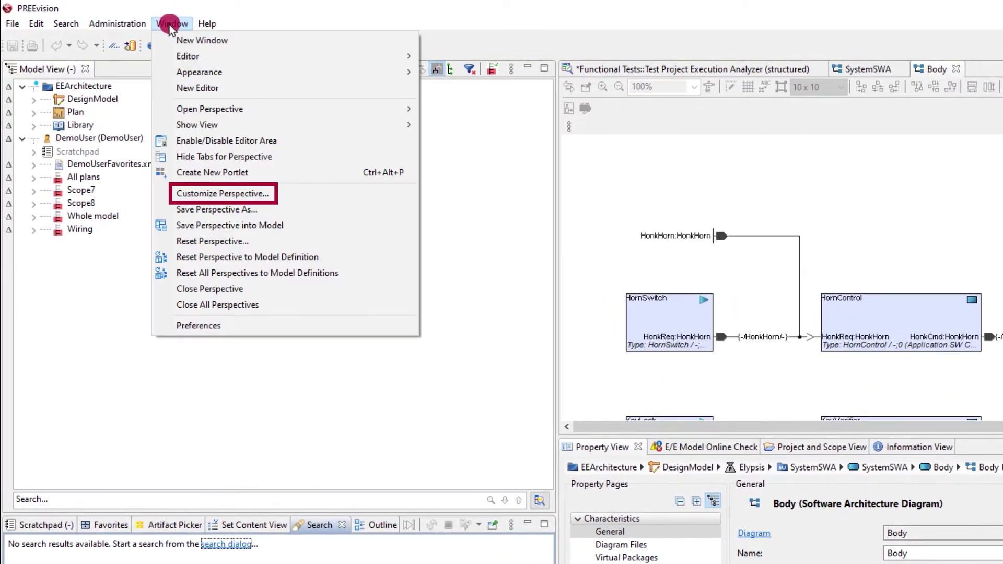
click(214, 197)
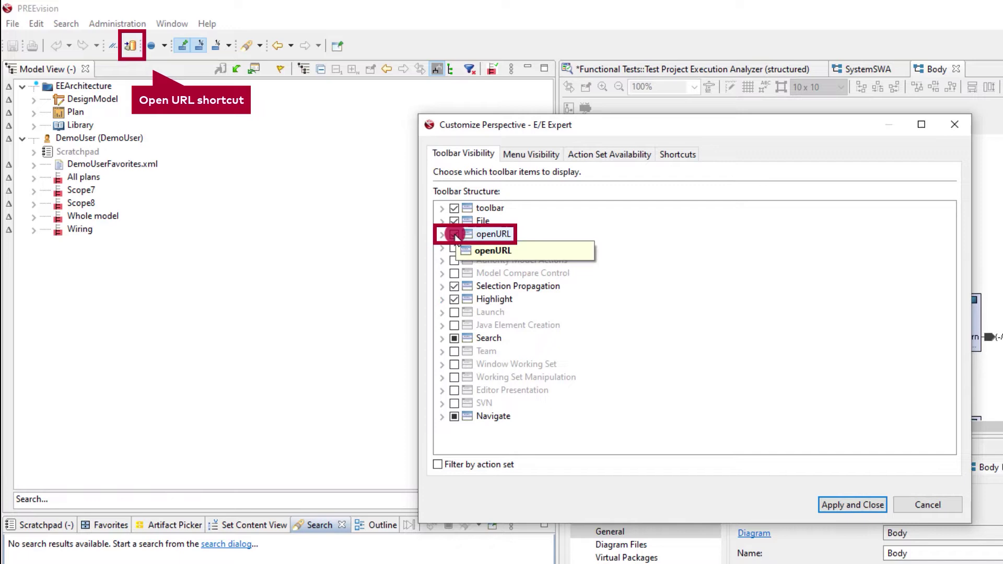
click(517, 154)
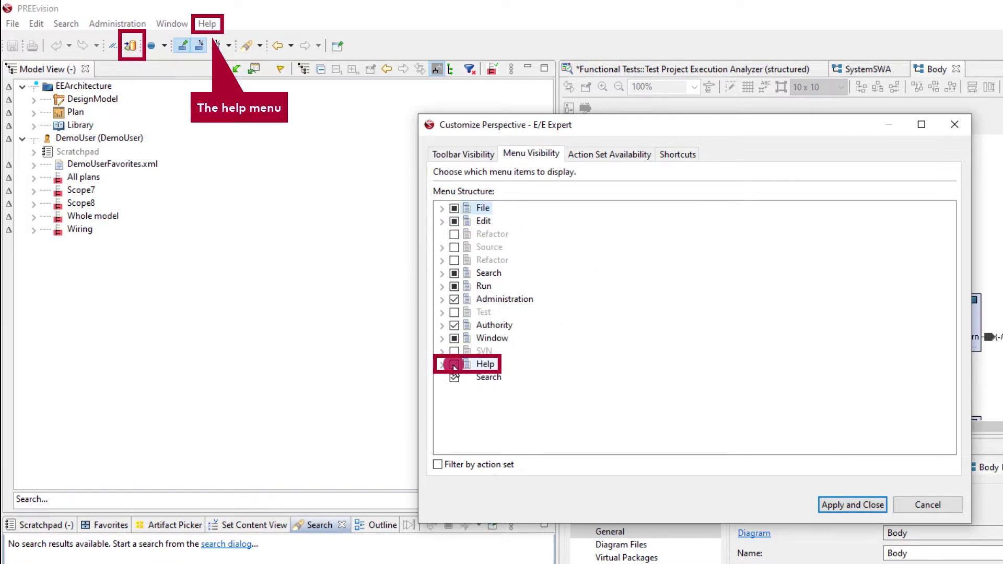
click(845, 505)
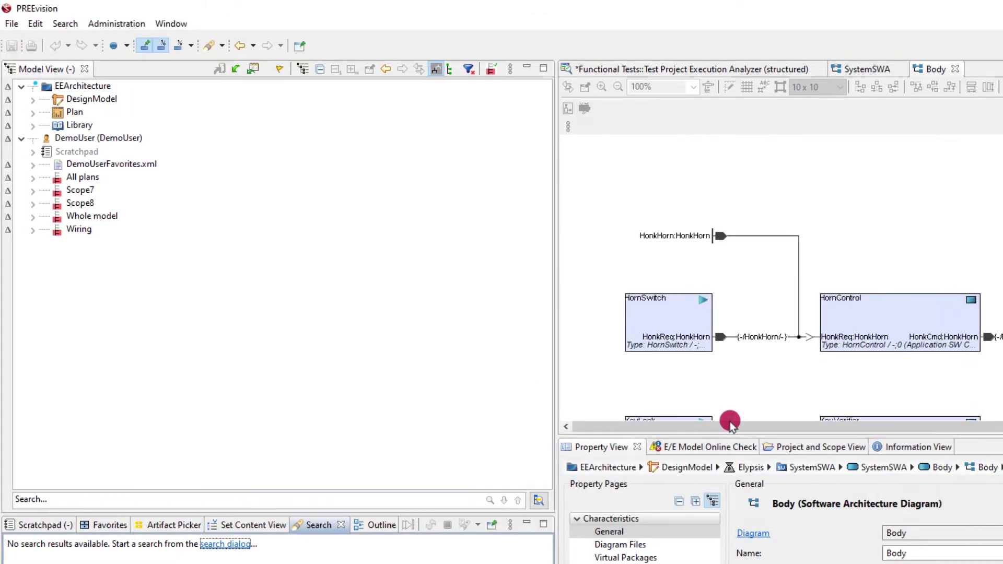
- Restore the openURL toolbar item and the Help menu in the E/E Expert perspective's customization
click(171, 24)
click(206, 193)
click(453, 234)
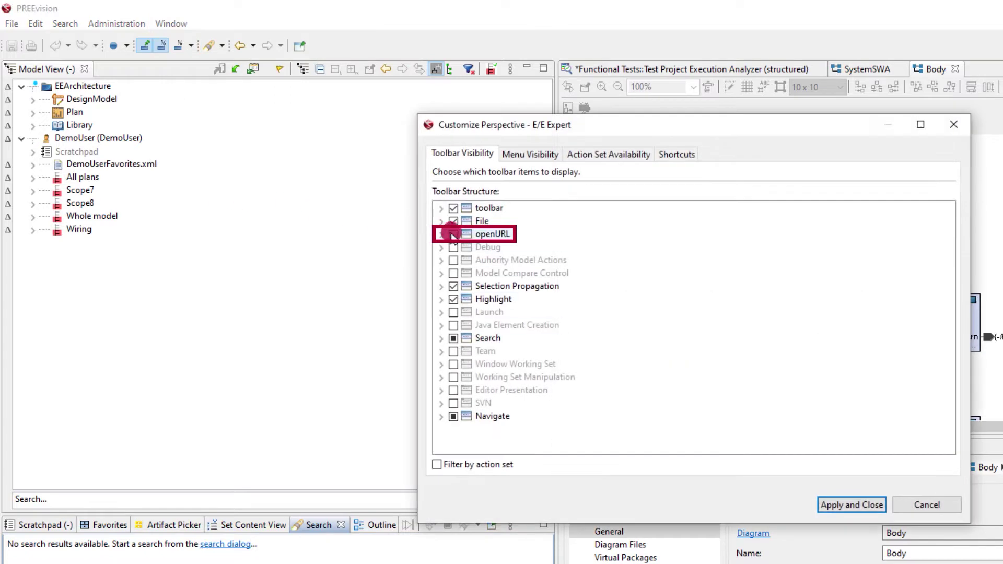
click(533, 154)
click(851, 504)
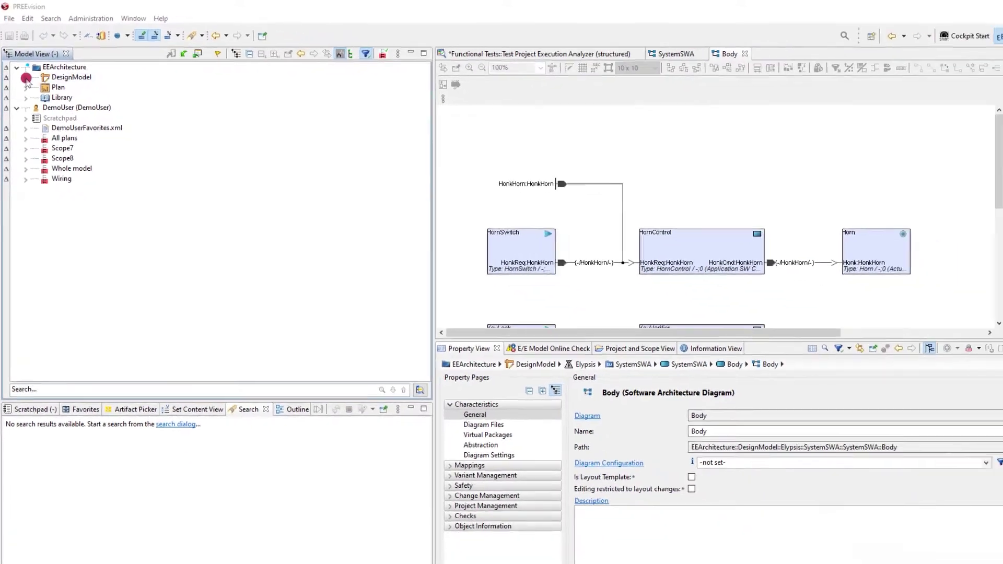
- Expand the DesignModel and Library branches in the Model View, and switch to the CAN Communication perspective
click(33, 400)
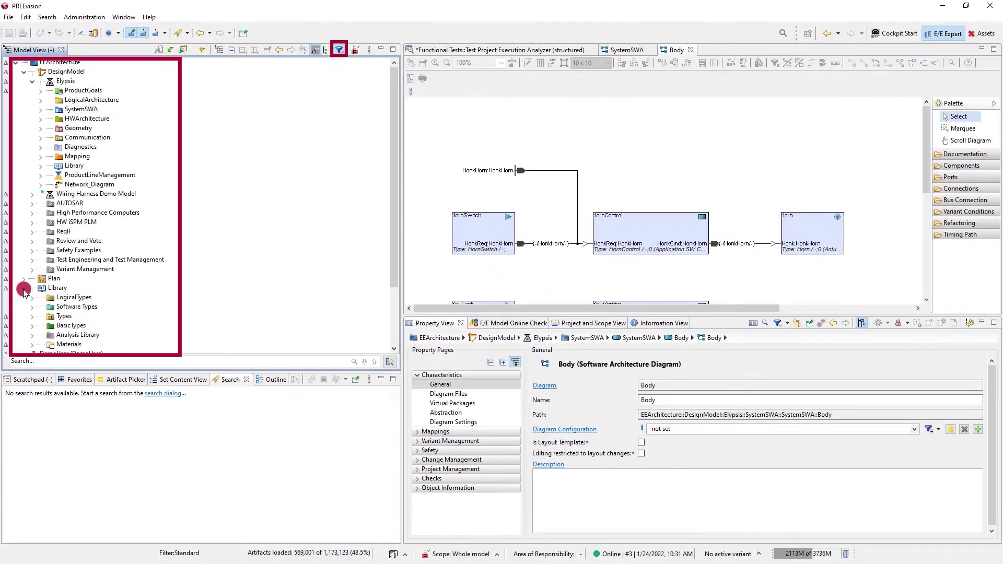
click(838, 33)
click(843, 72)
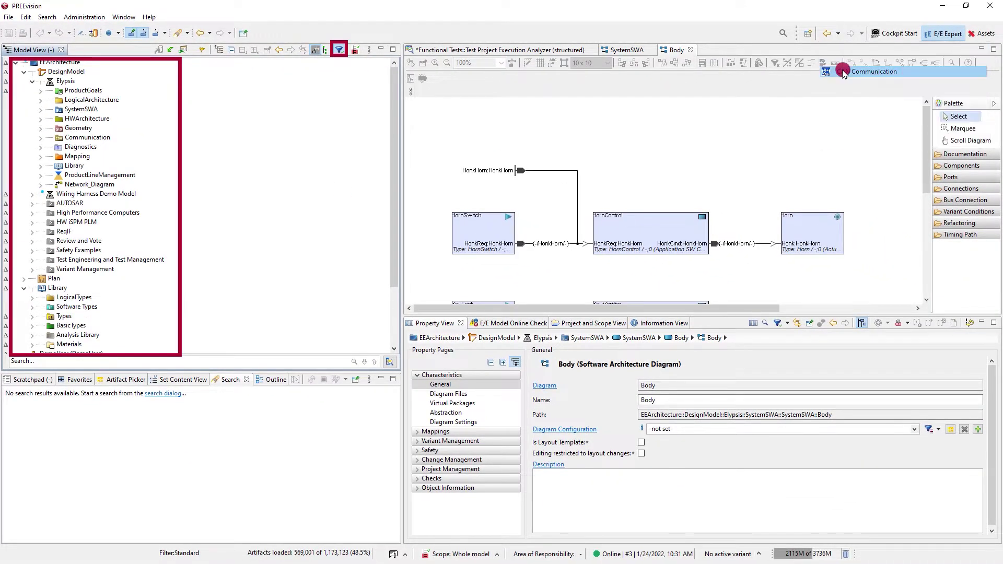
- Turn off the Model View filter and choose Only significant changes as the Property View filter
click(282, 51)
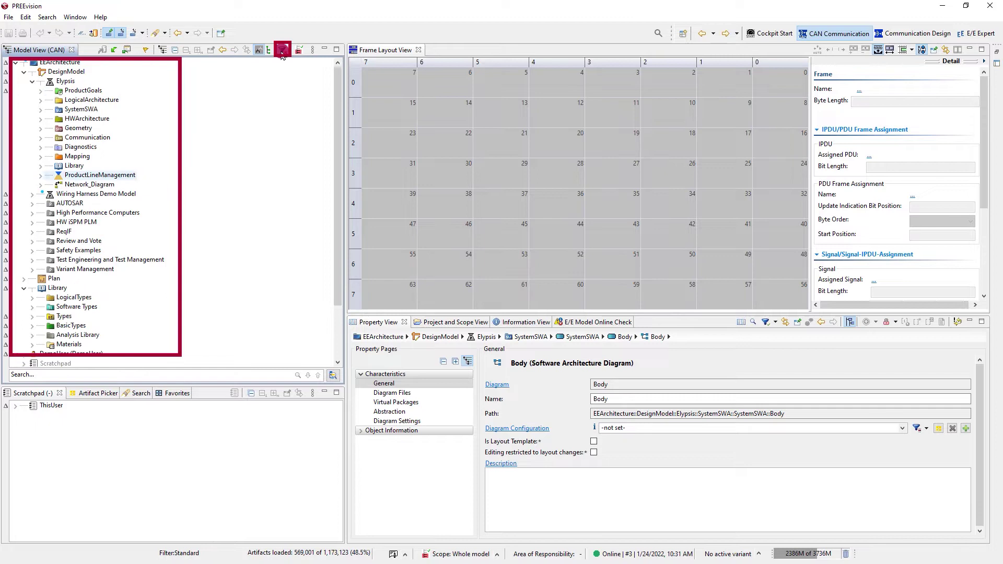
click(774, 323)
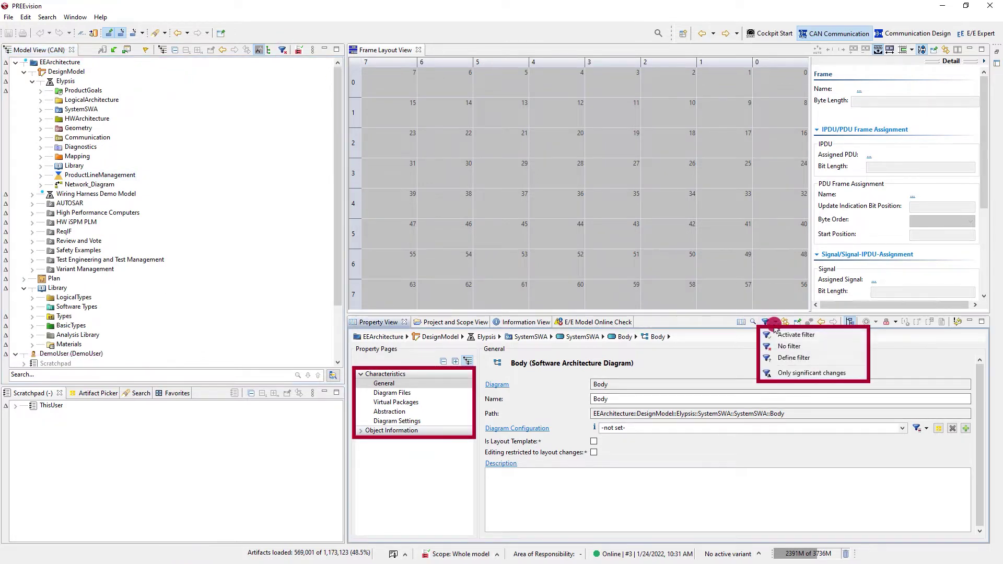
click(807, 374)
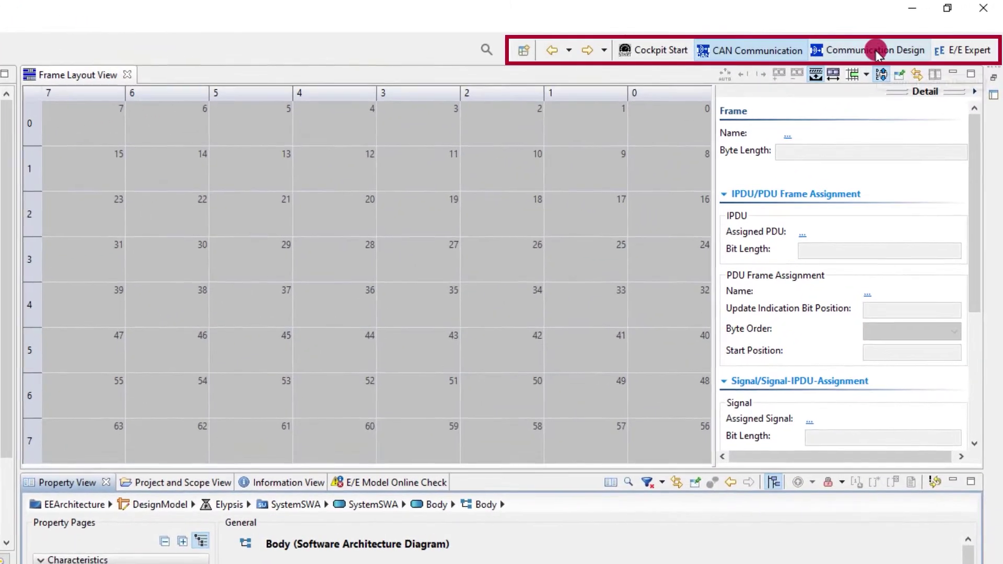
- Add the Cockpit EE System perspective to the perspective switcher
right_click(886, 35)
right_click(761, 51)
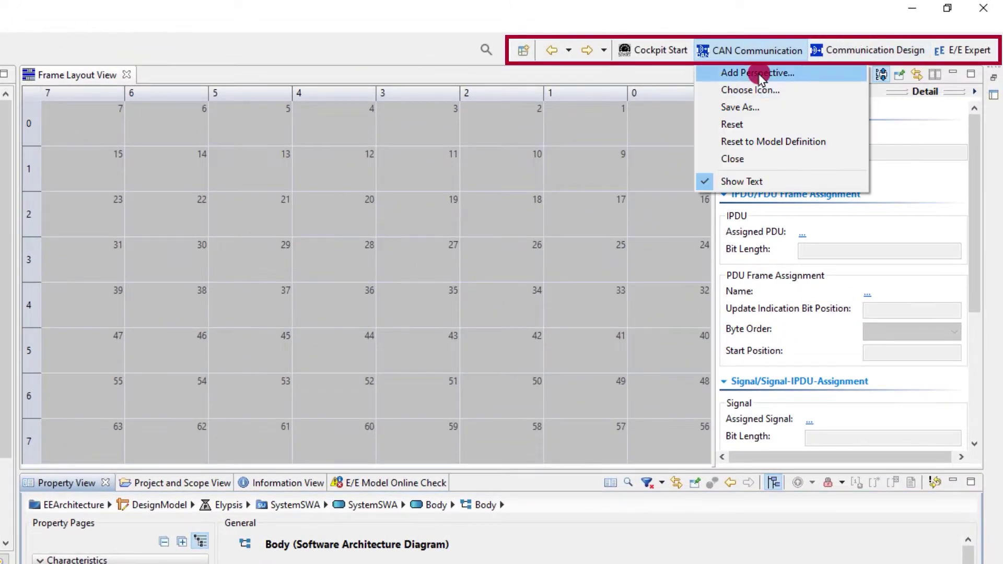
click(731, 72)
click(184, 377)
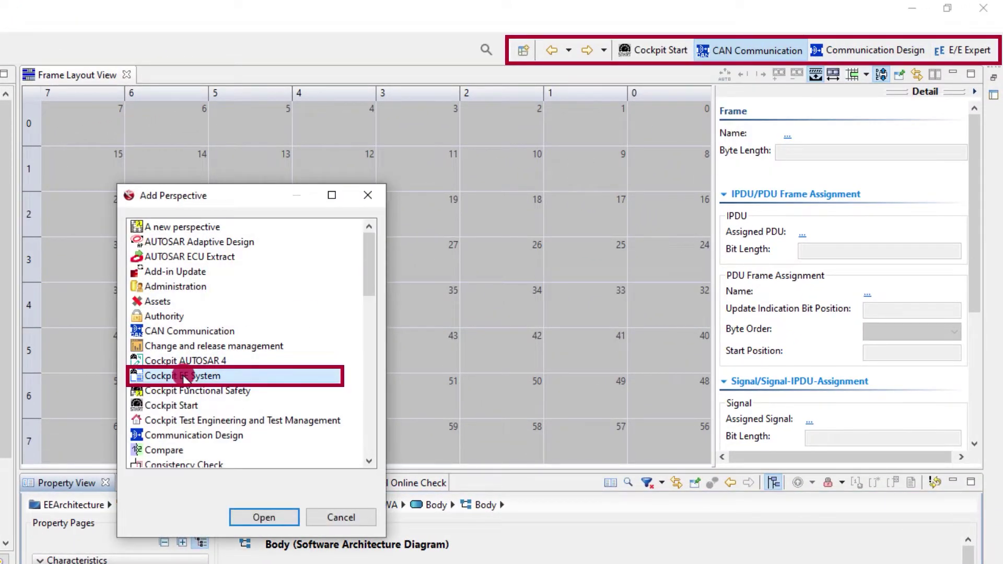
click(264, 517)
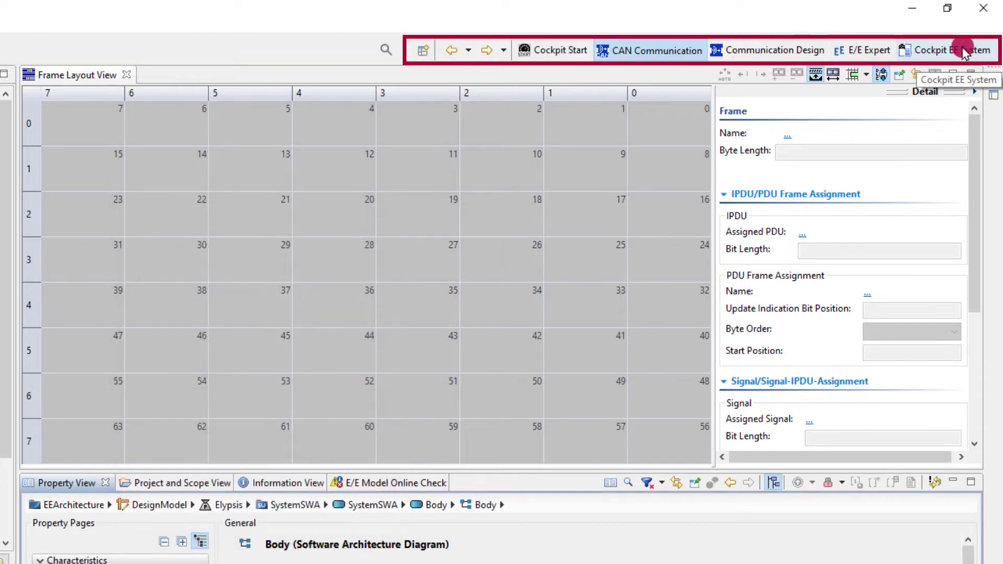
click(964, 50)
- Examine the context menu of SystemSWA for filter and object configuration options that could be limited
right_click(83, 110)
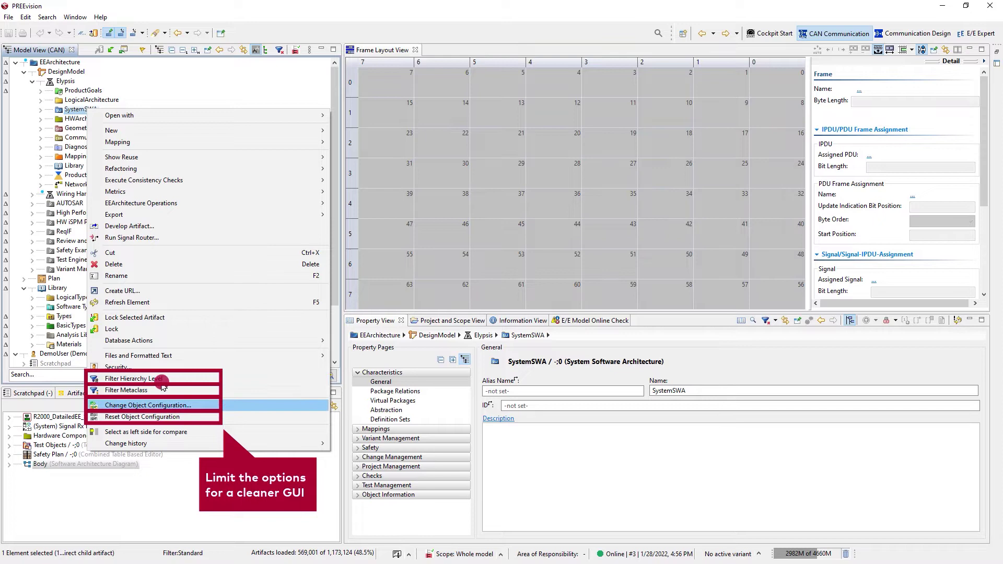
click(168, 416)
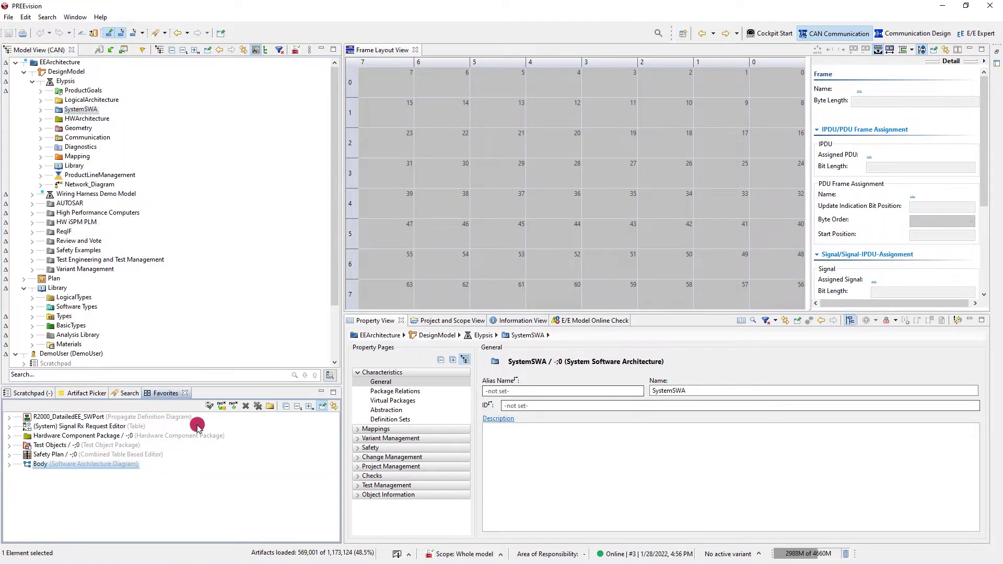
- Show Administration in the Model View and expand it through Perspectives, 40 Design and Communication to the CAN Communication configuration's contents
click(308, 49)
click(342, 90)
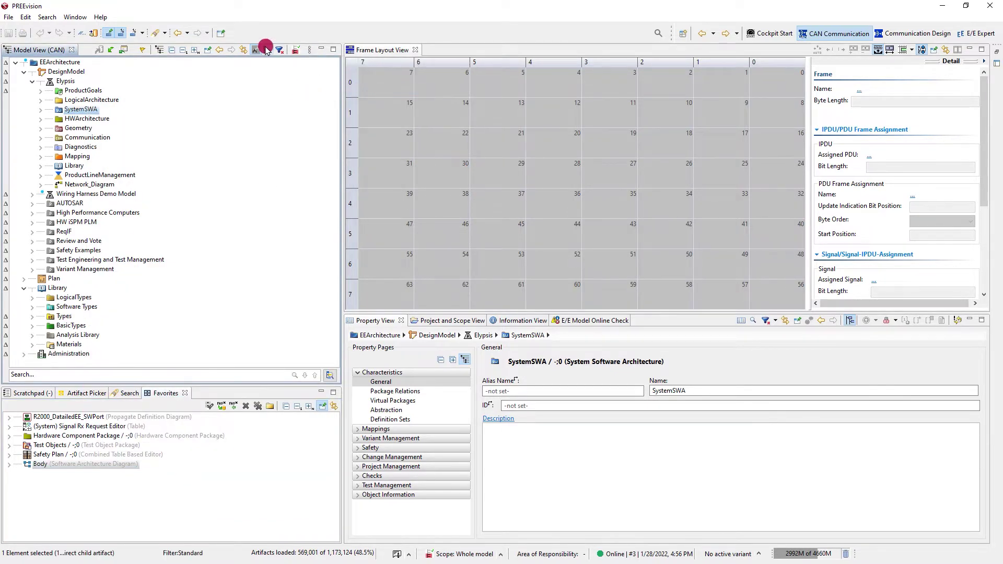
click(23, 353)
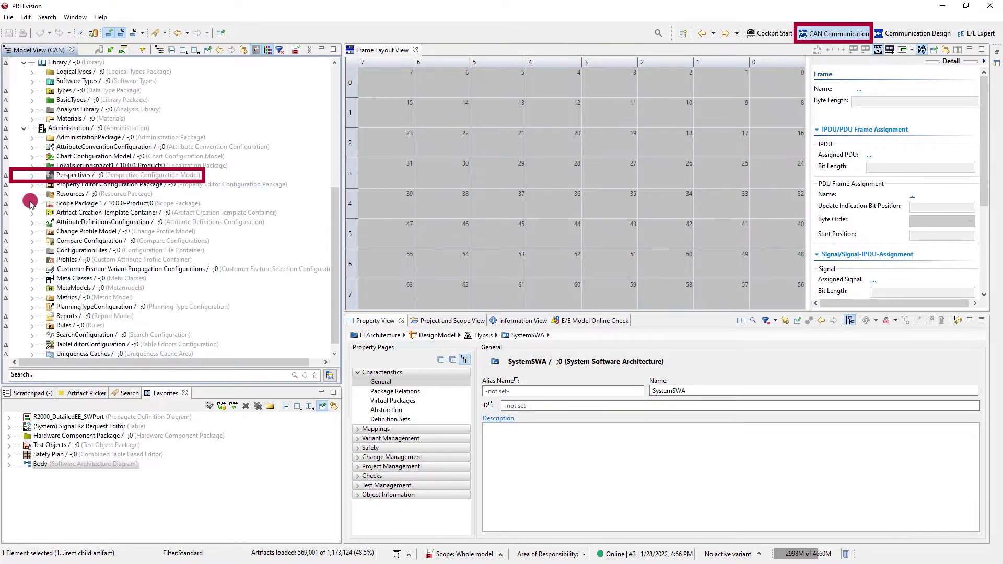
click(32, 175)
click(40, 241)
click(49, 260)
click(57, 269)
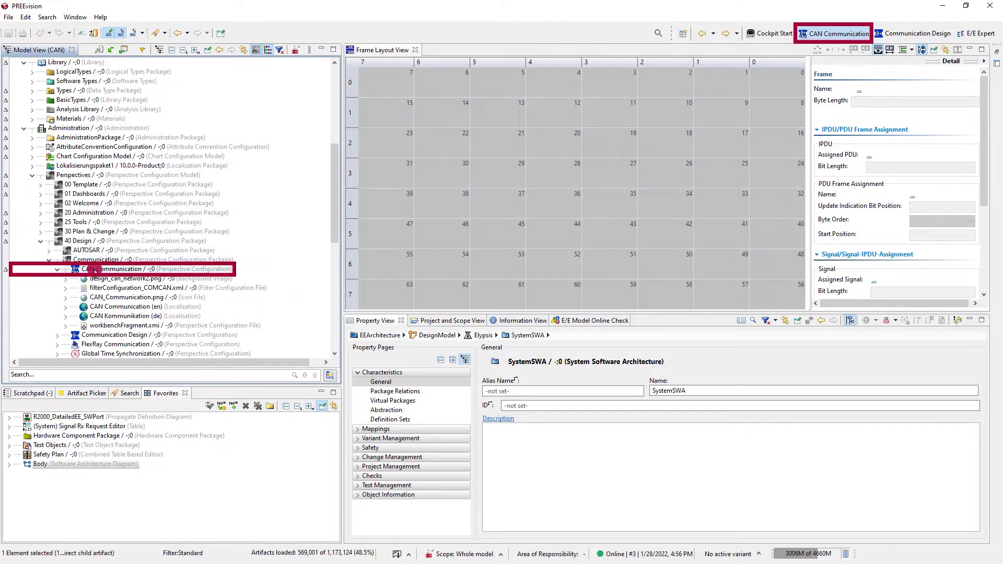
- Create a Context Menu Blocklist Configuration File under the CAN Communication perspective configuration from Blacklist_CAN_Communication.list
right_click(91, 268)
mouse_move(147, 270)
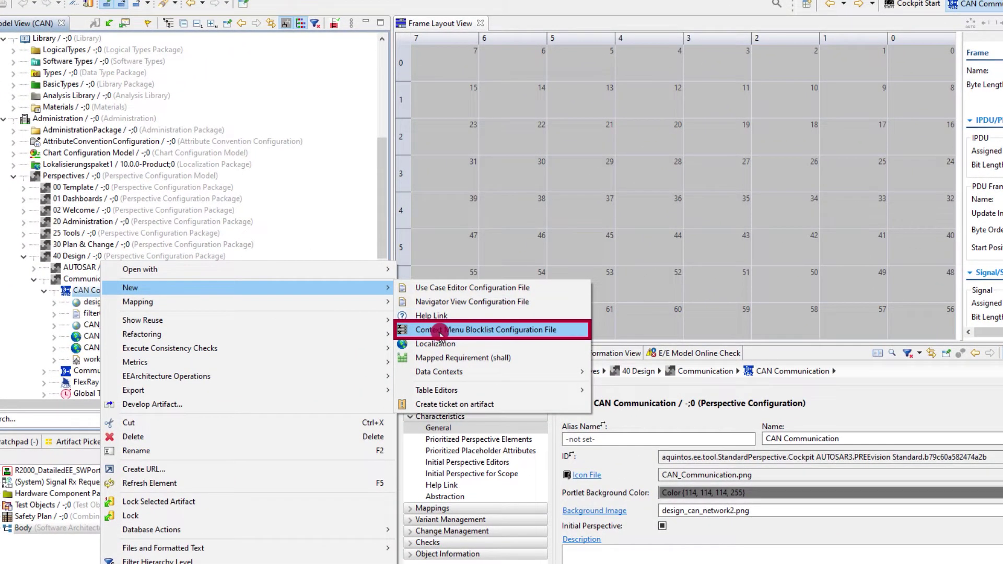
click(440, 330)
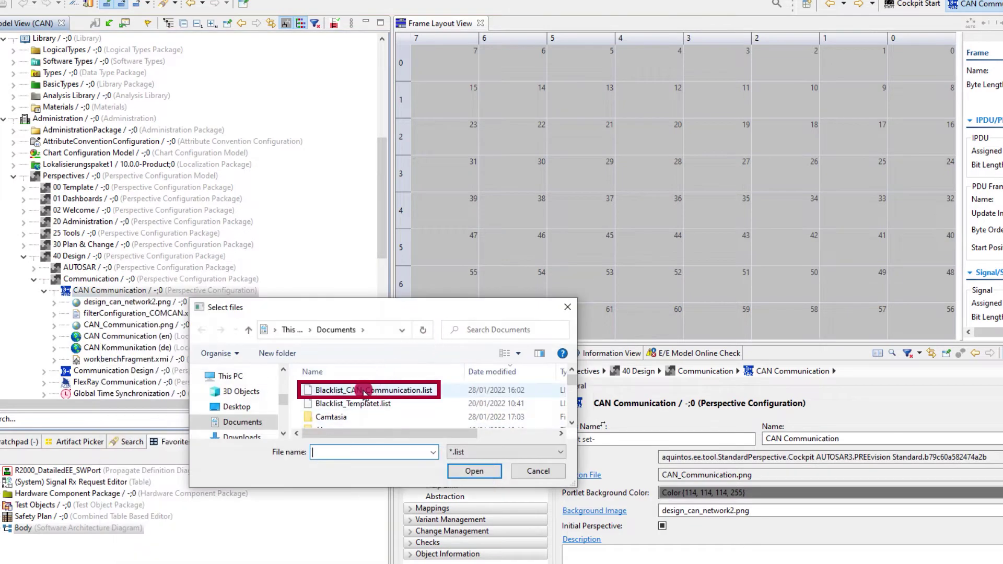
click(374, 390)
click(470, 468)
click(901, 384)
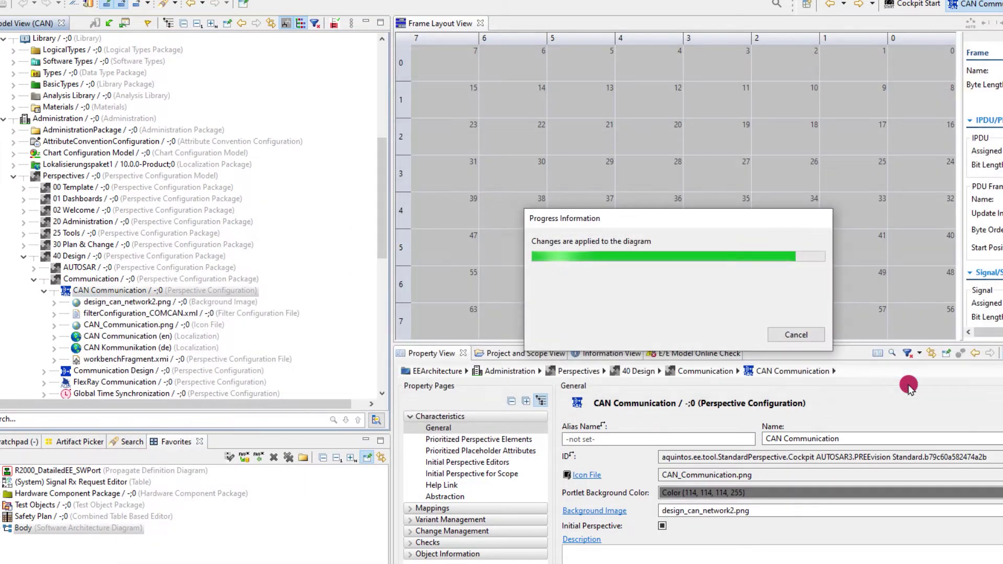
- Commit the new blocklist file and the changed CAN Communication configuration to the database
click(108, 27)
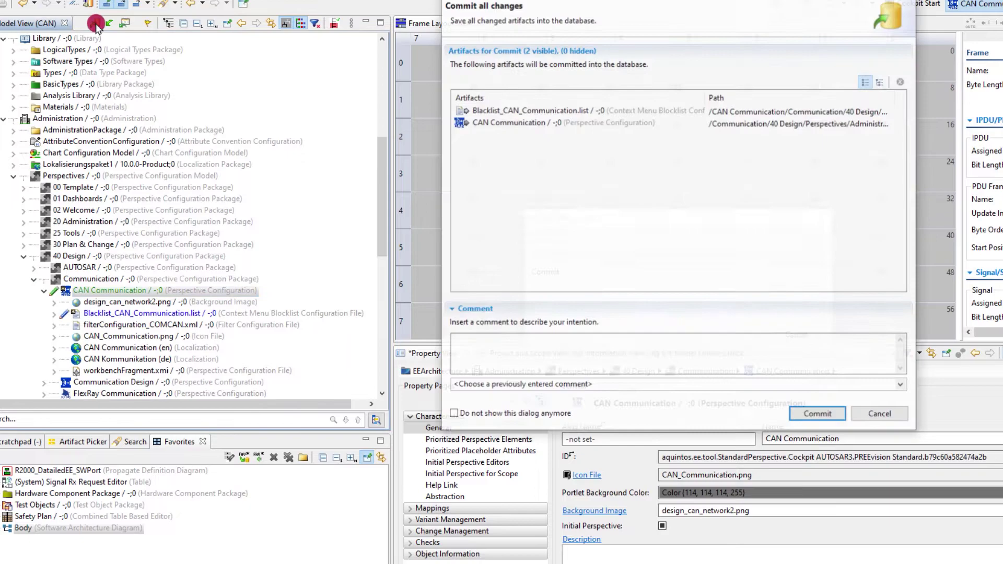
click(817, 412)
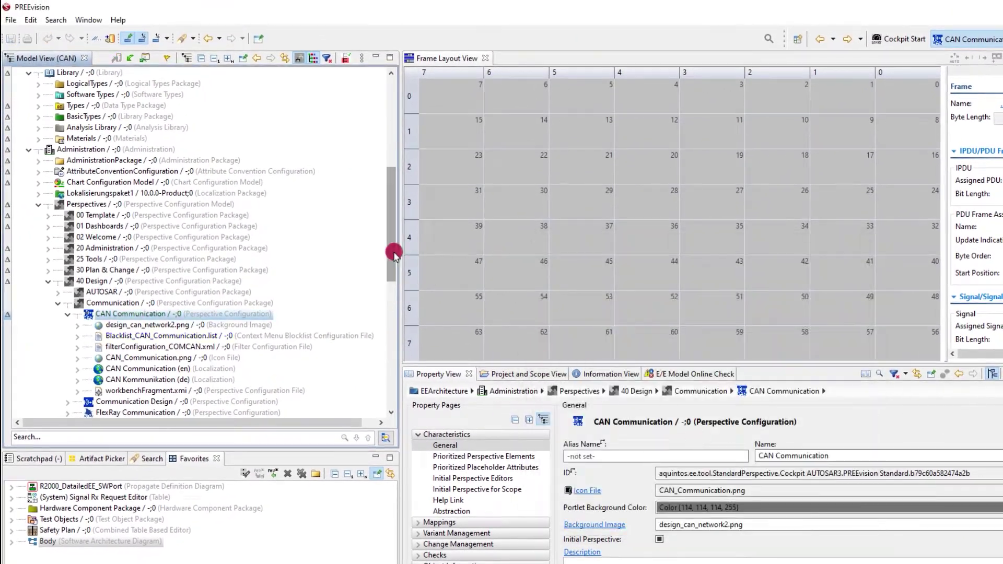
- Check the context menu of SystemSWA under Elypsis with the CAN Communication blocklist applied
drag(388, 233, 387, 110)
click(73, 127)
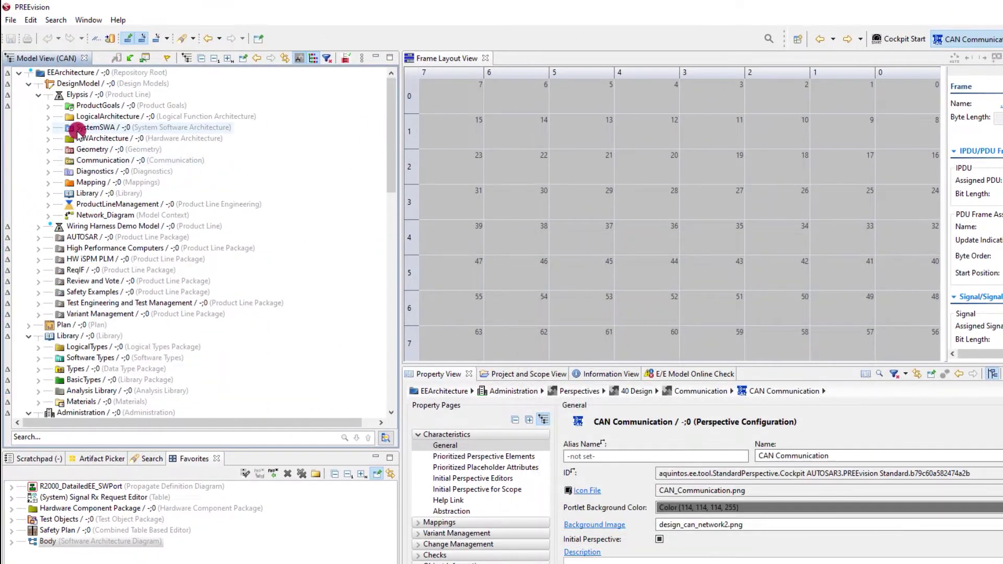
right_click(79, 128)
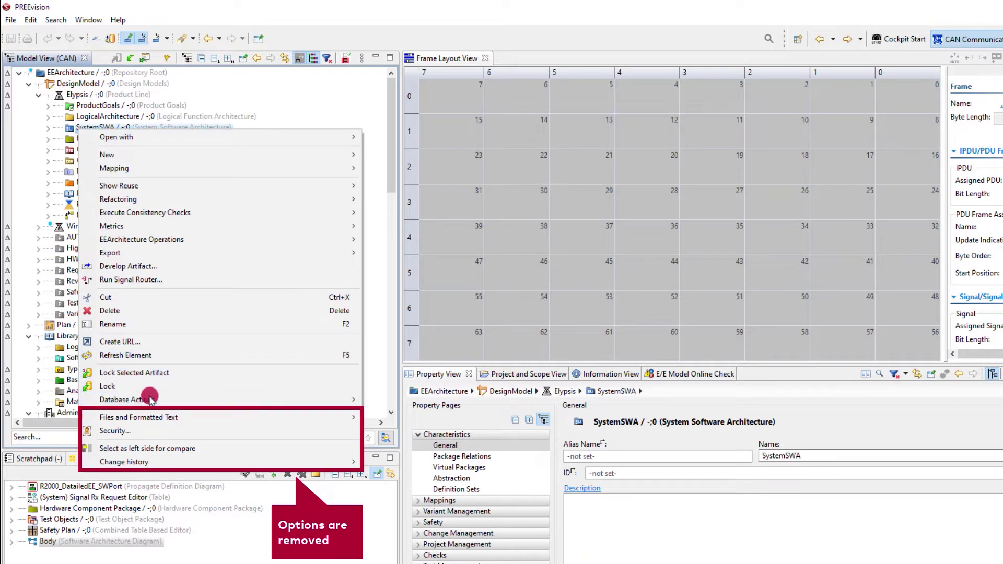
key(Escape)
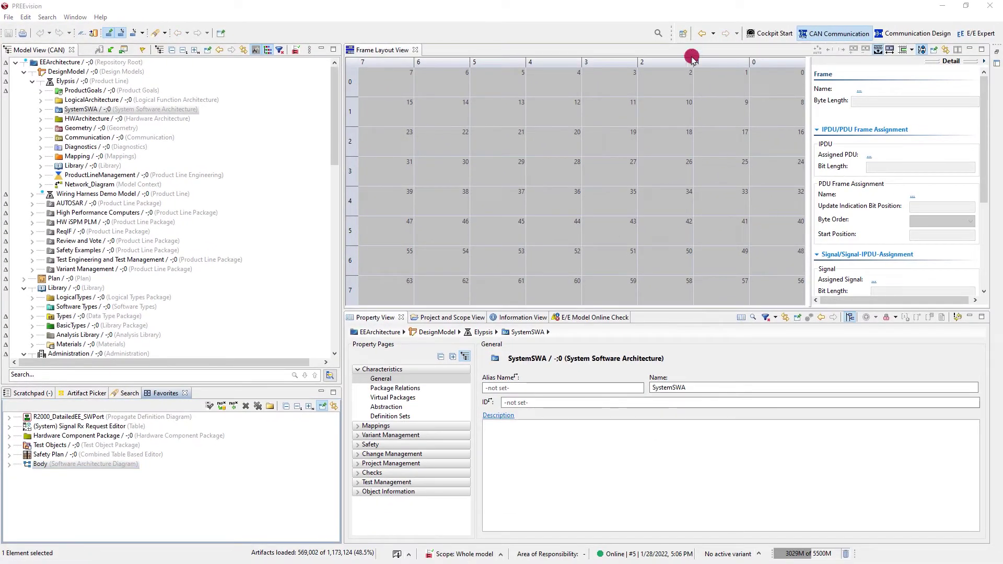
- Browse the available perspectives in the Open Perspective dialog through both ways of opening it, without choosing one
click(681, 35)
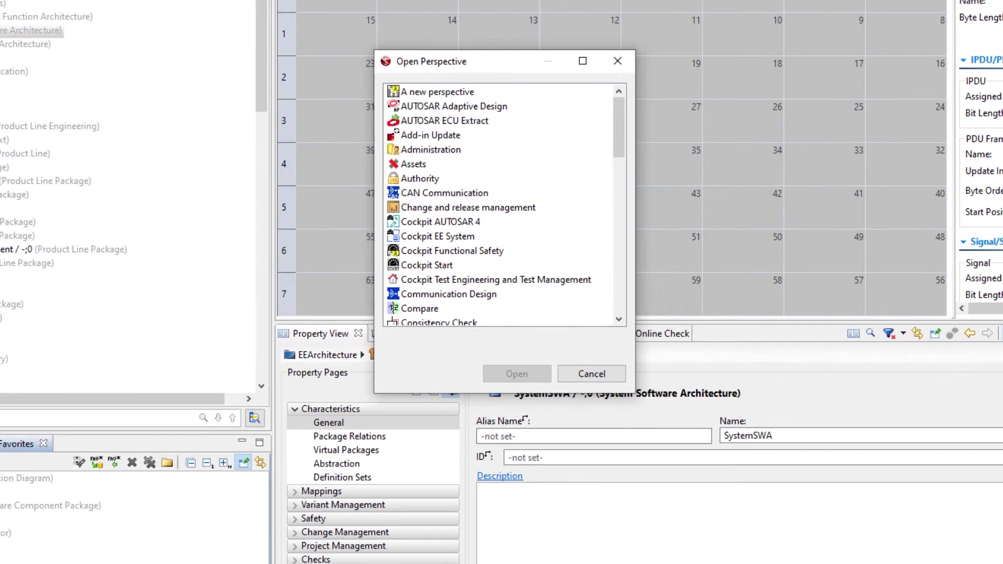
drag(619, 151, 626, 327)
click(591, 373)
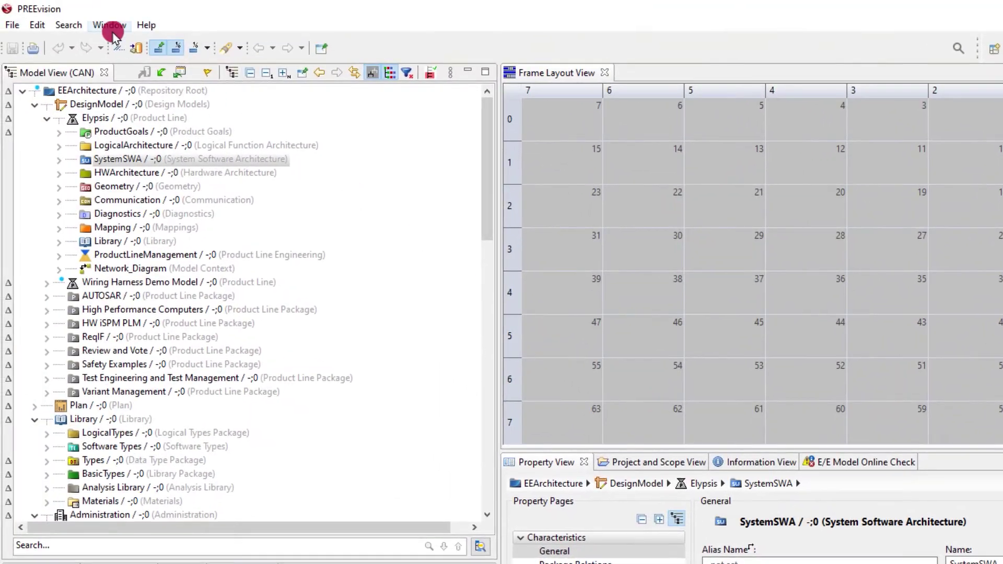
click(109, 25)
mouse_move(246, 81)
click(287, 81)
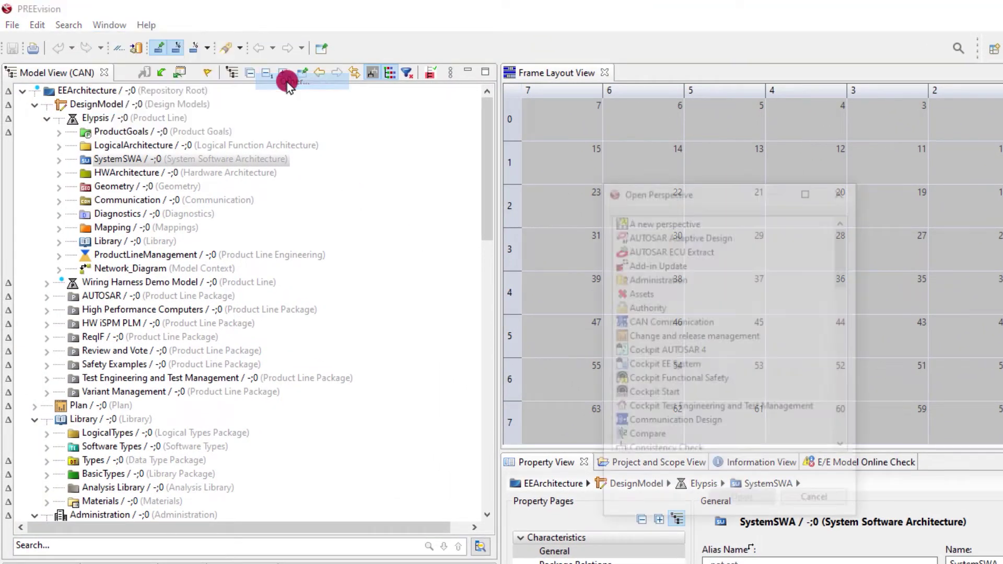
click(843, 189)
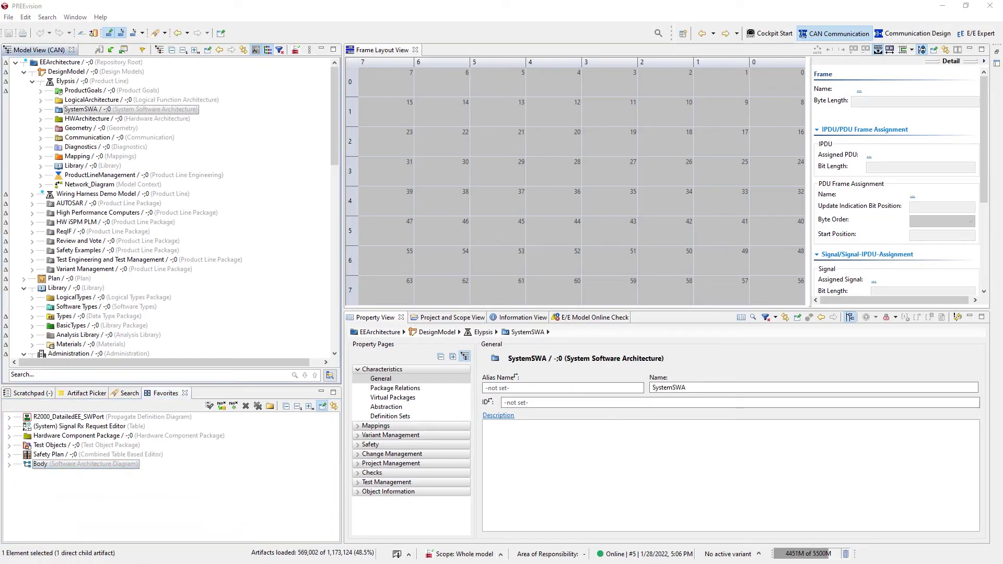
- Compare the test objects CentralLockingSystem-HW_v1 and CentralLockingSystem-HW_v2 with each other using the Default comparison
click(42, 445)
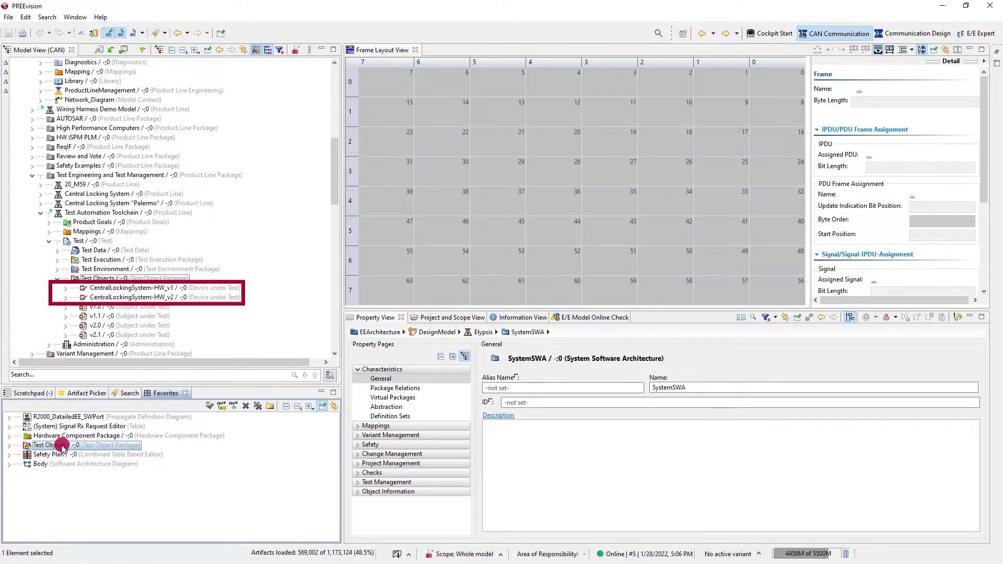
click(134, 289)
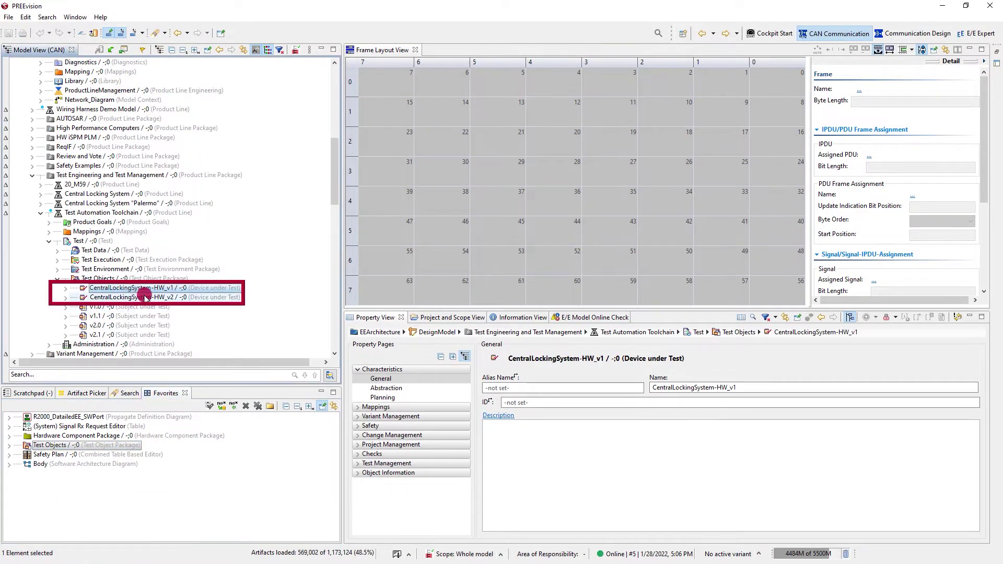
ctrl+click(145, 297)
right_click(145, 297)
mouse_move(234, 276)
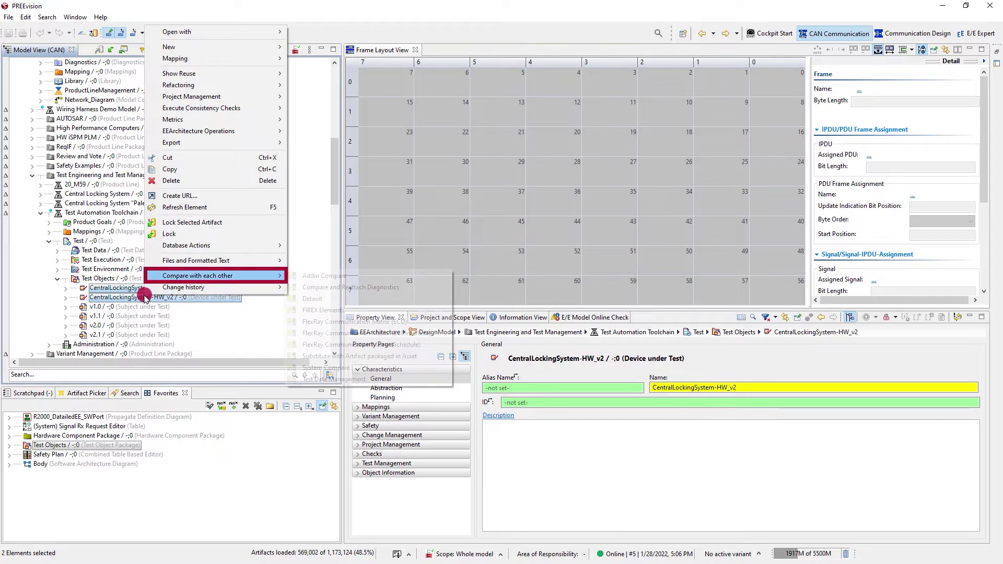
click(308, 299)
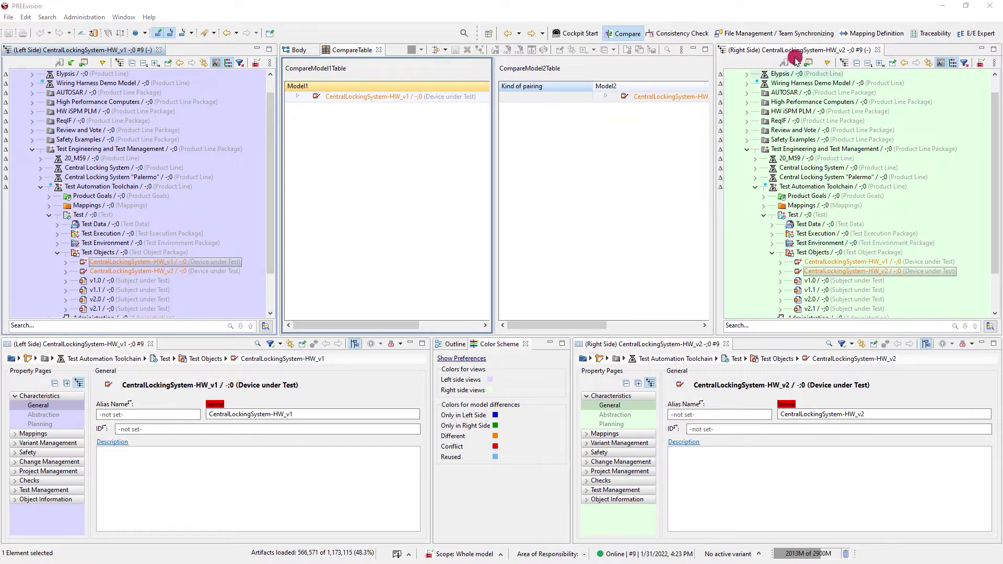
- Dock the right-side and left-side Model Views with their Property Views and save the Compare perspective as My Compare solution
drag(795, 61, 735, 349)
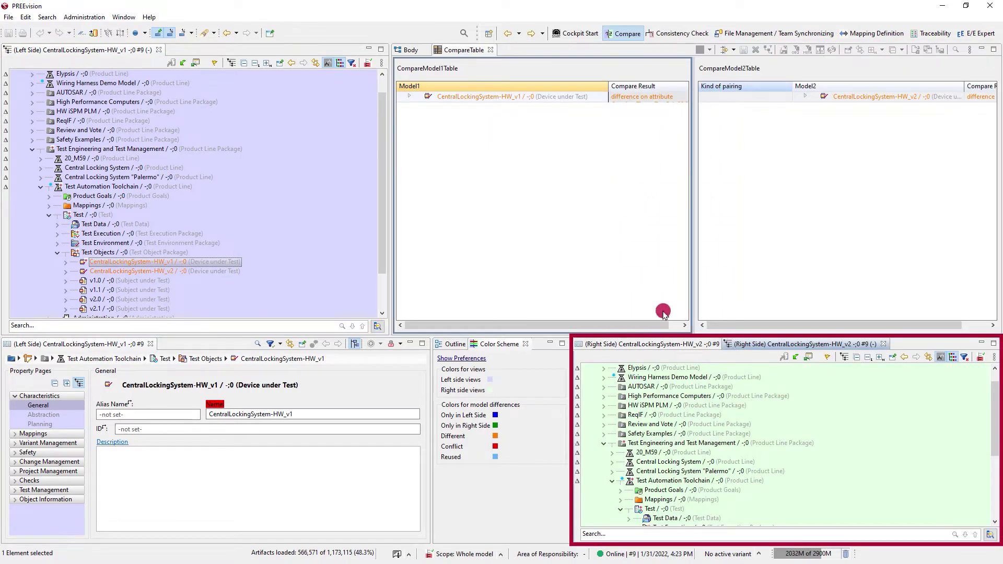
drag(127, 73, 160, 347)
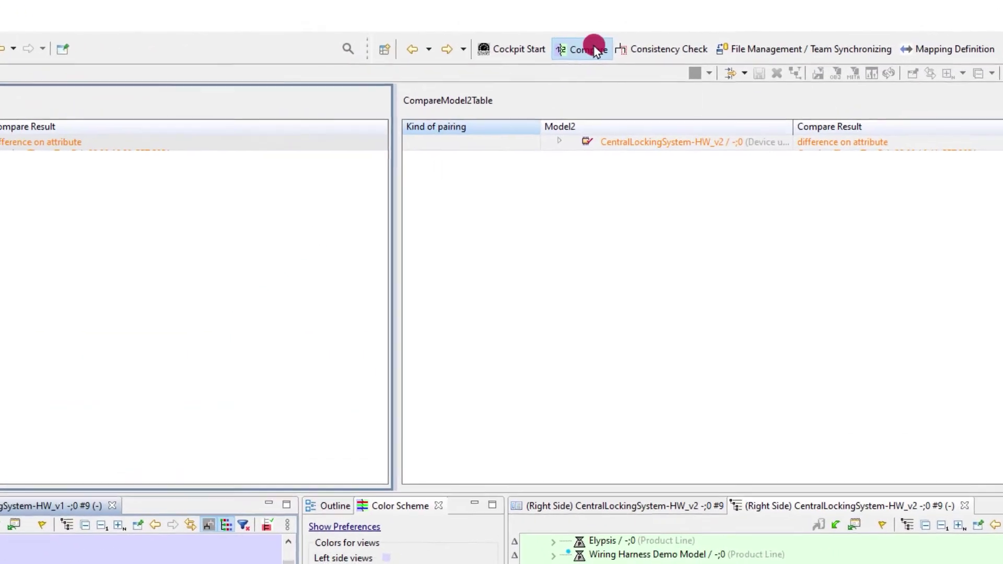
right_click(627, 34)
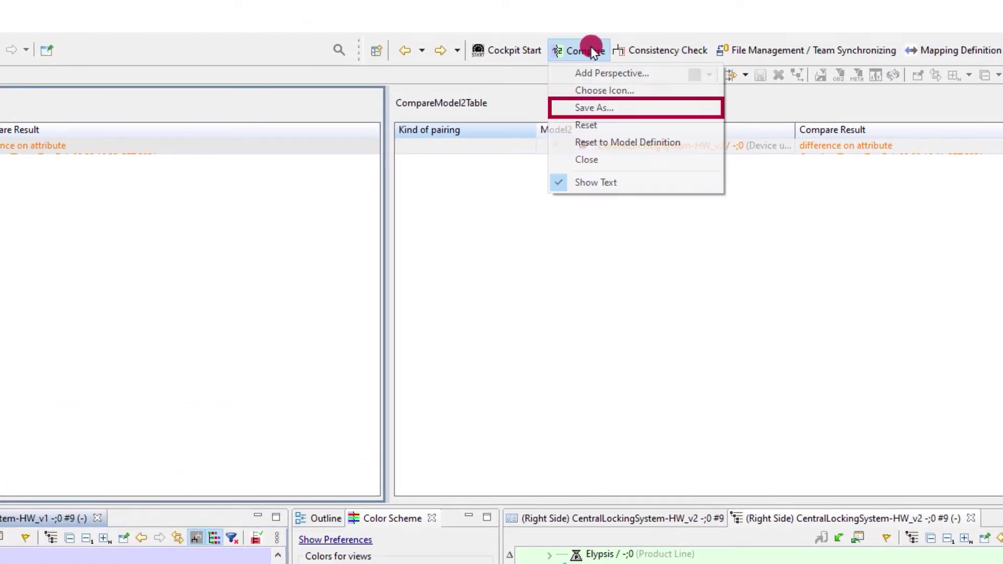
click(594, 107)
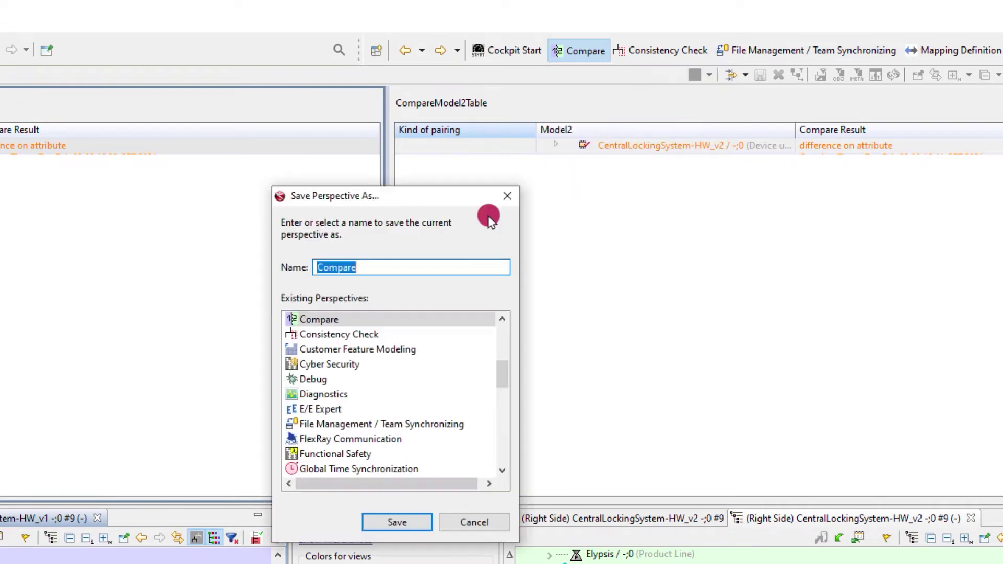
text(My)
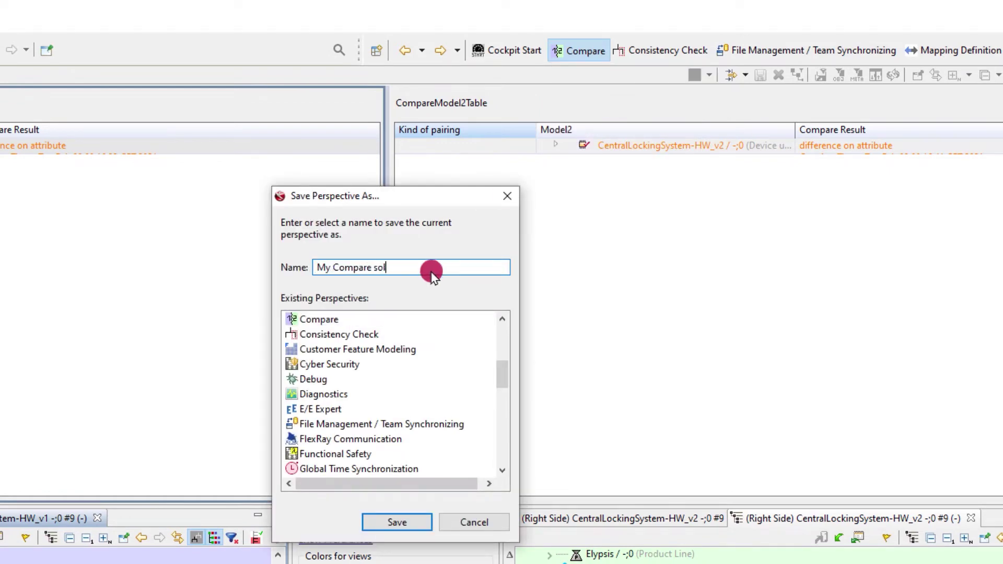
click(397, 522)
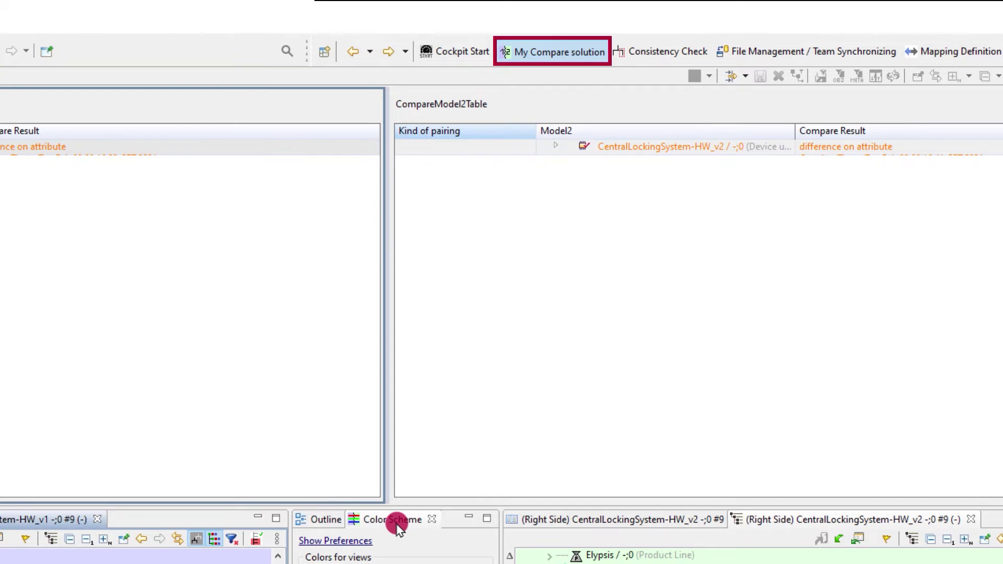
- Save the My Compare solution perspective into the model and commit the changed artifacts to the database
click(184, 27)
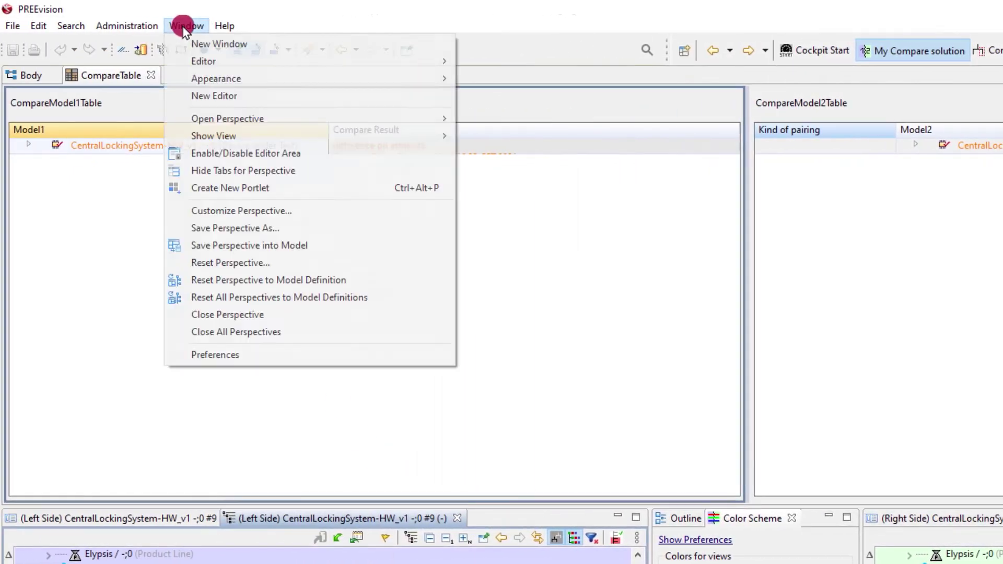
click(271, 246)
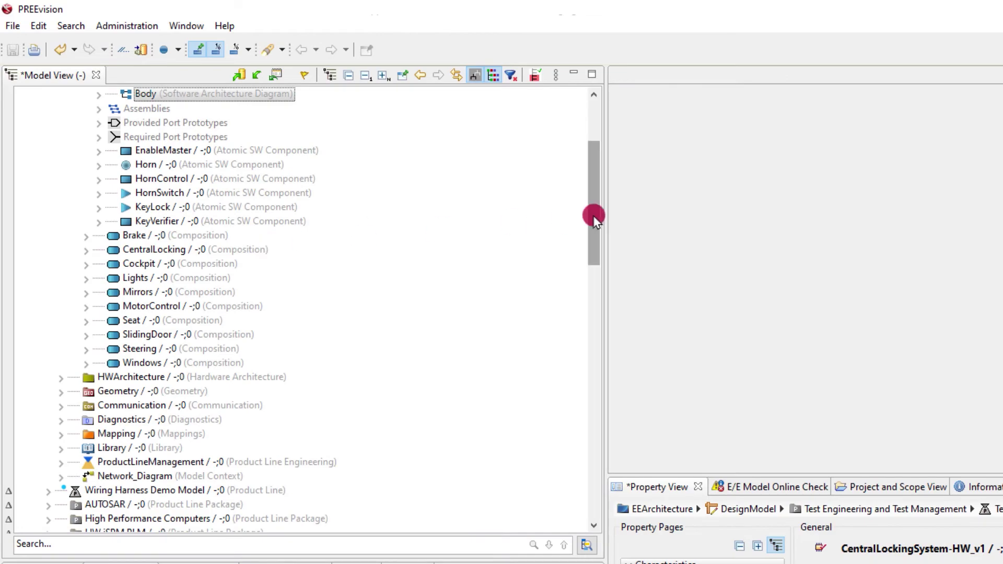
drag(594, 217, 594, 99)
click(34, 108)
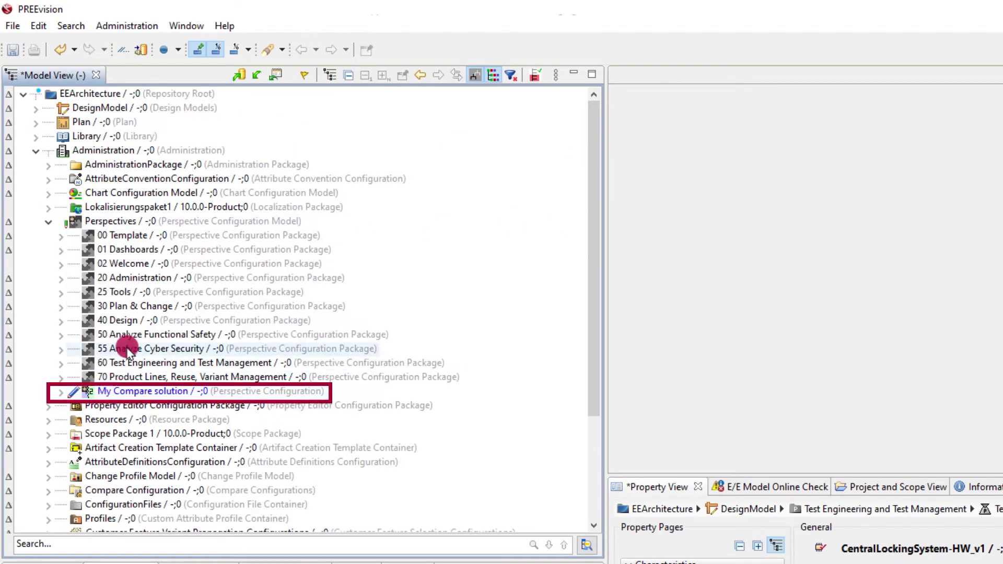
click(239, 75)
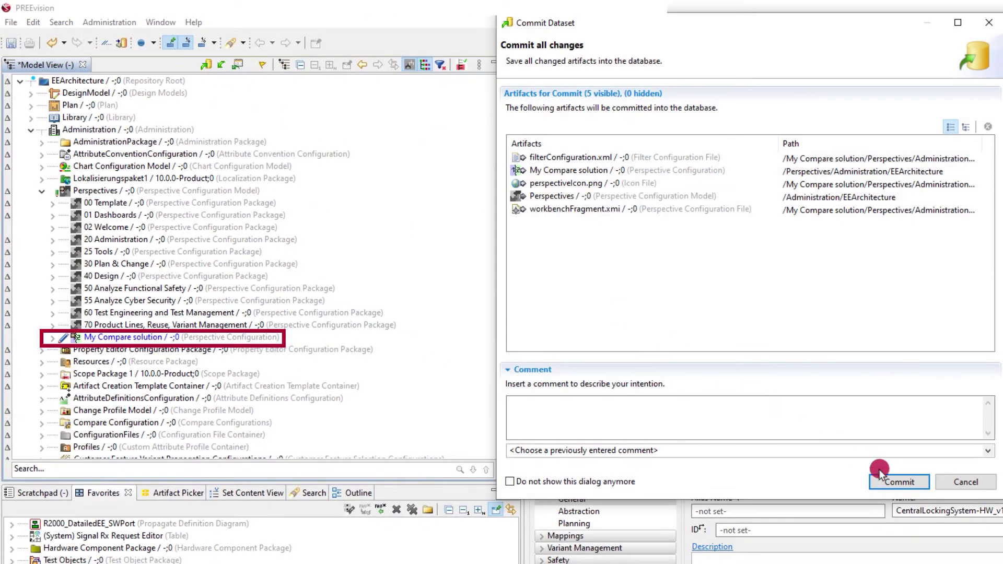
click(881, 473)
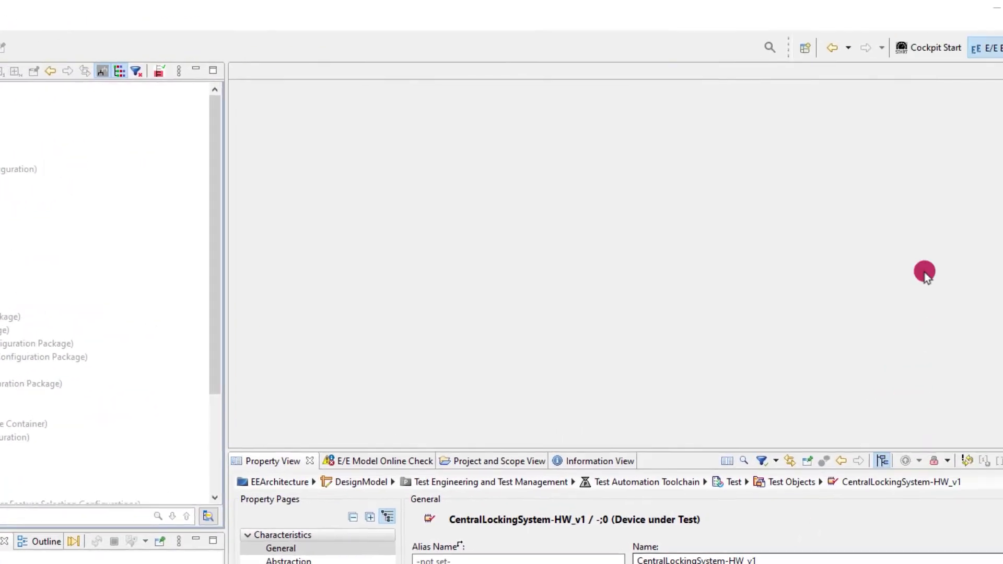
- Add the Test Engineering and Test Management perspective to the E/E Expert perspective
click(987, 45)
right_click(913, 58)
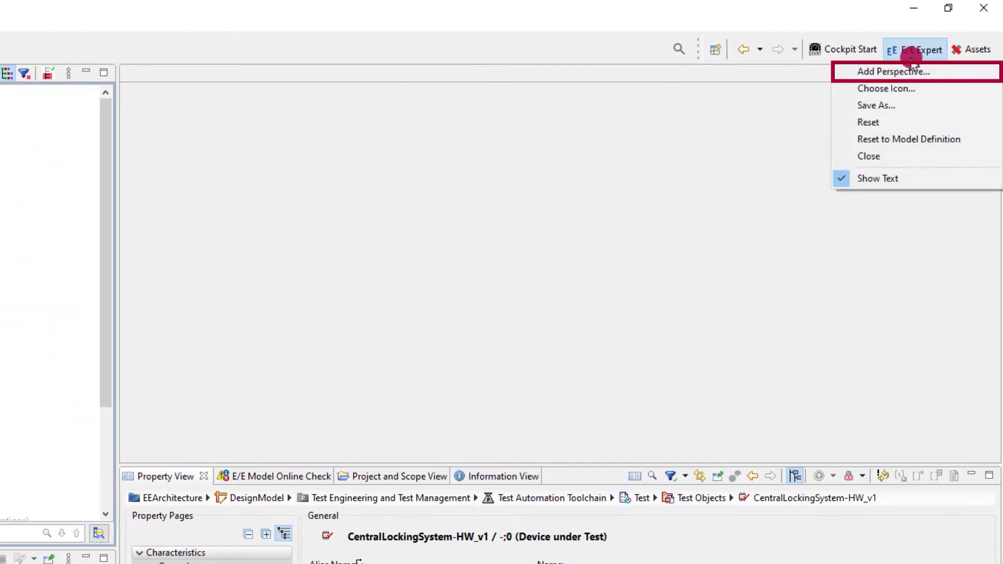
click(904, 68)
drag(378, 233, 361, 410)
click(246, 325)
click(274, 507)
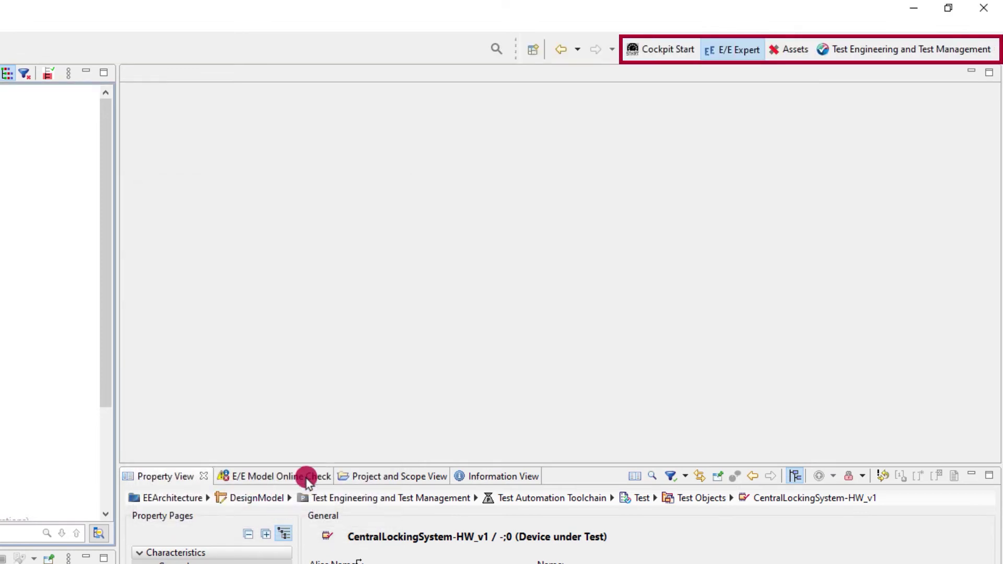
- Add the Requirements Engineering perspective to E/E Expert and close the Assets perspective
right_click(744, 55)
click(751, 69)
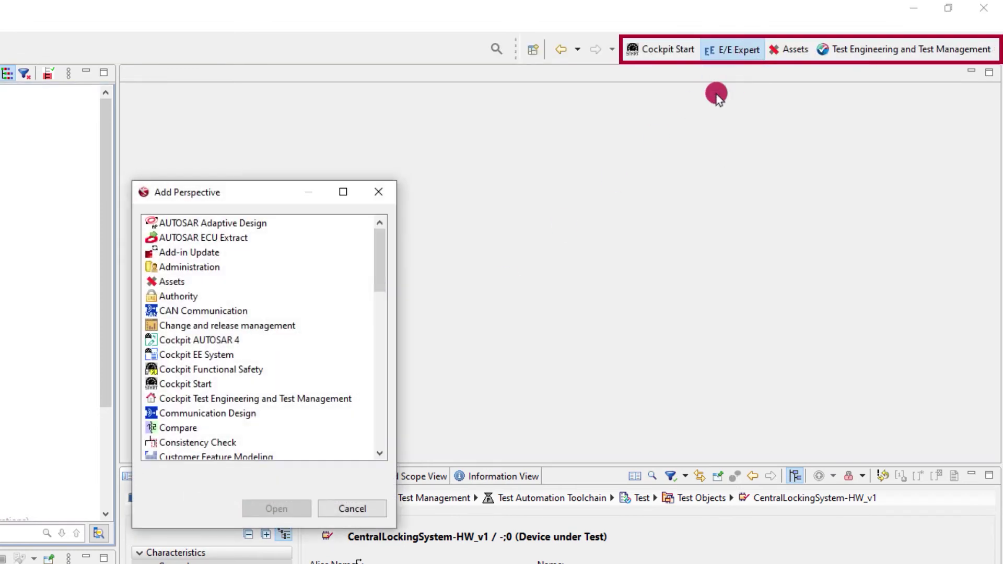
drag(378, 254, 380, 365)
click(313, 340)
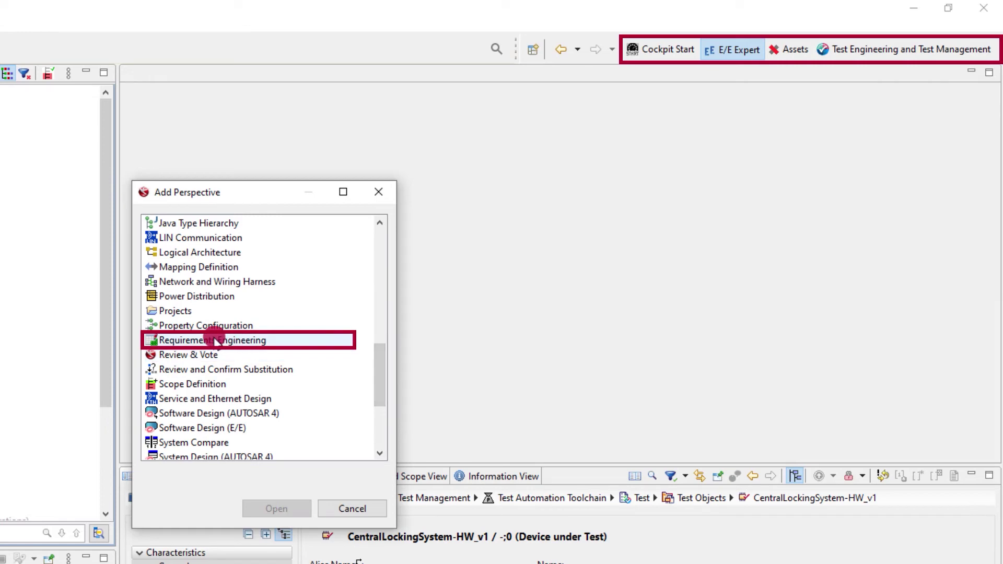
click(277, 508)
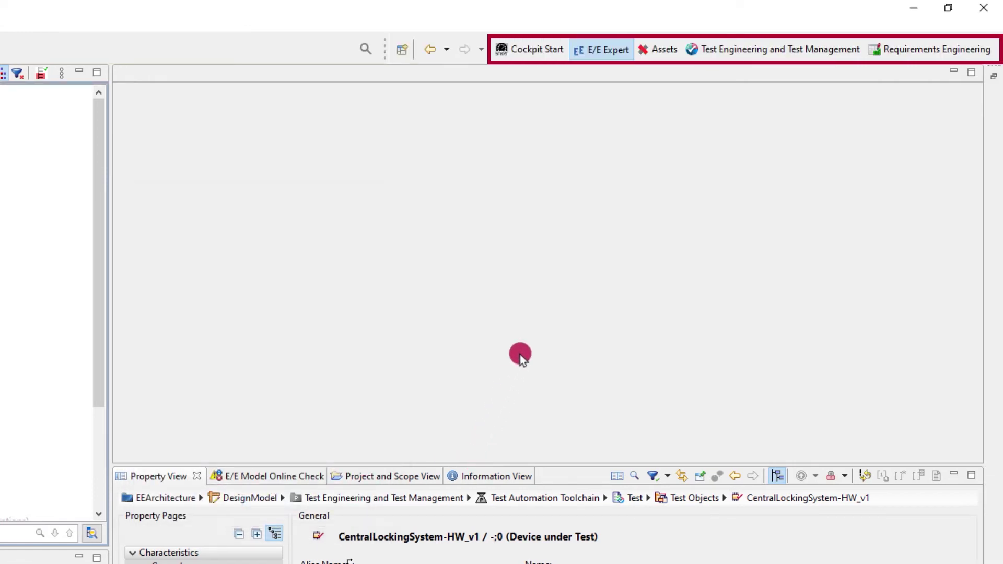
right_click(655, 58)
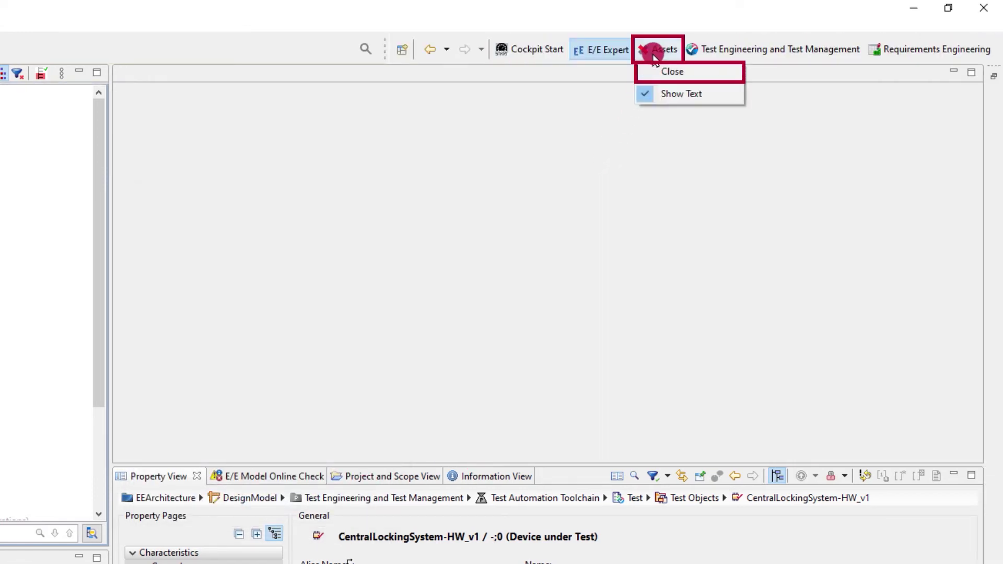
click(672, 73)
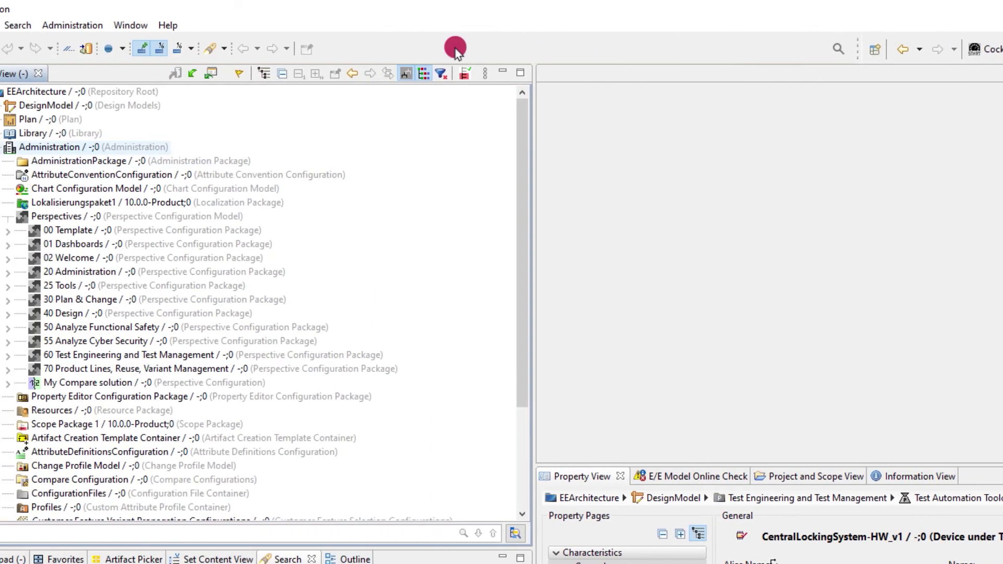
- Open the help contents and expand the PREEvision user manual through Graphical user interface and settings to Concepts of the graphical user interface
click(224, 26)
click(240, 93)
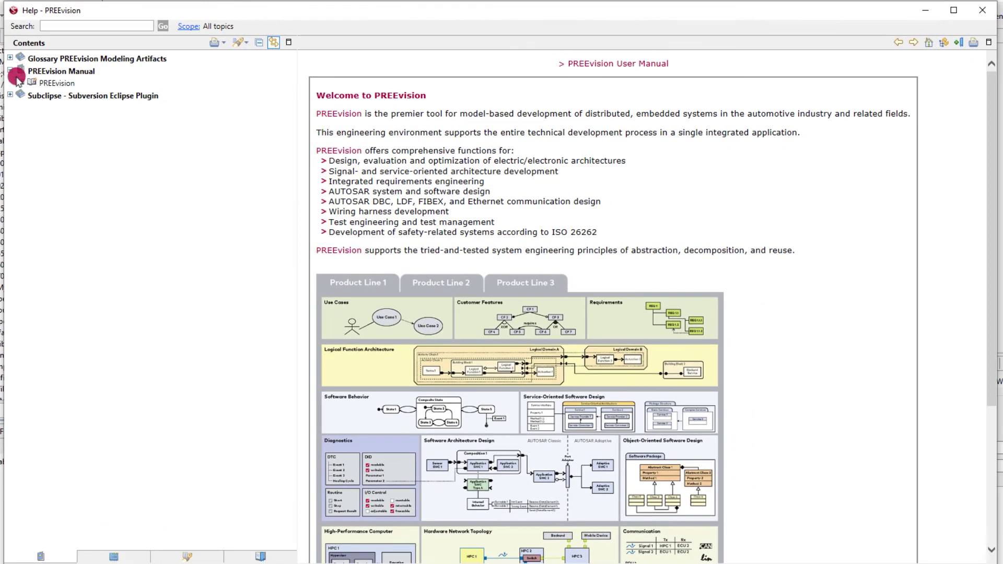
click(33, 118)
click(44, 142)
click(54, 154)
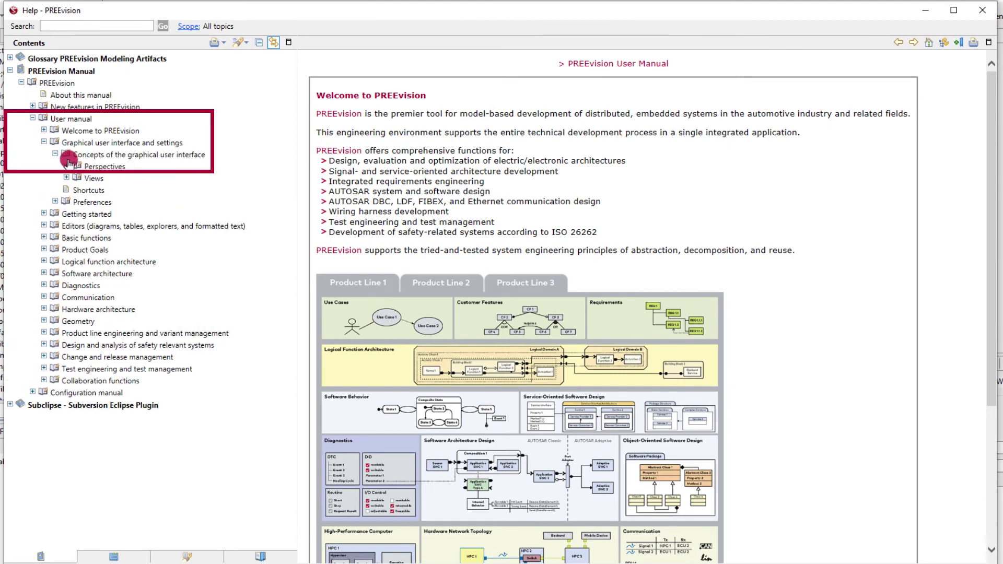